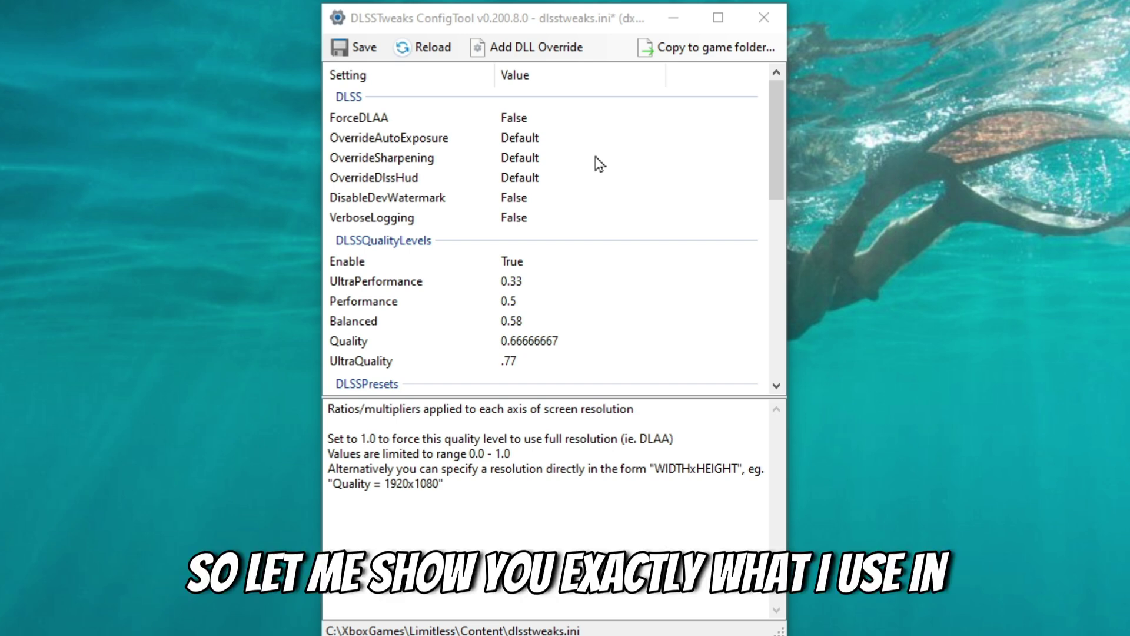
Step: Keep the DLSSQualityLevels Enable setting at True
scroll(597, 165, down, 2)
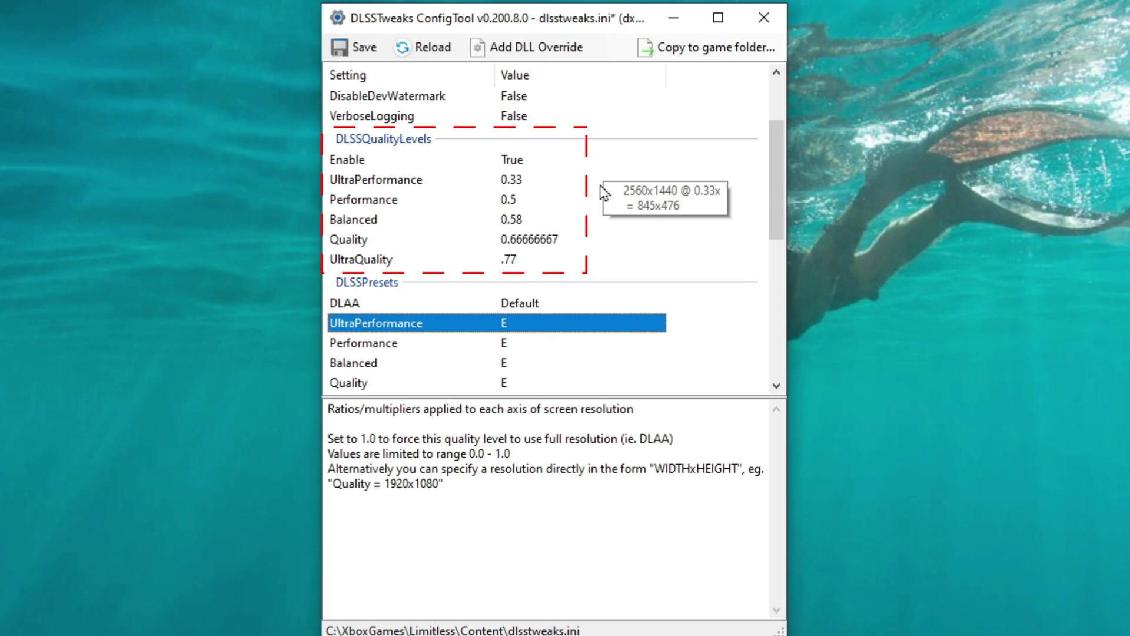
click(365, 152)
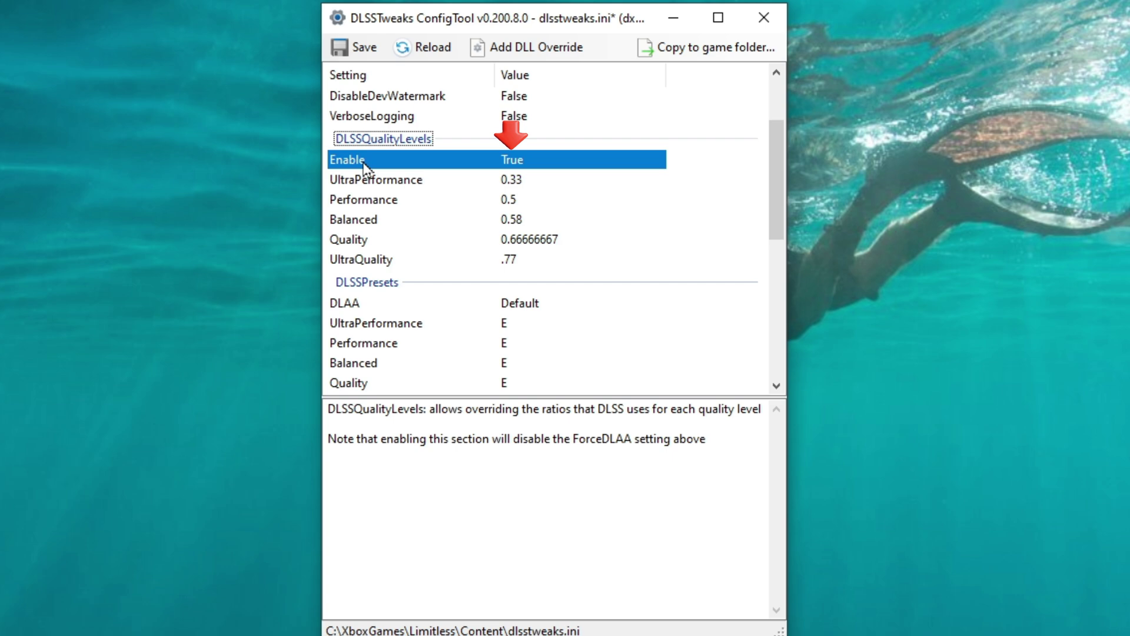
click(552, 167)
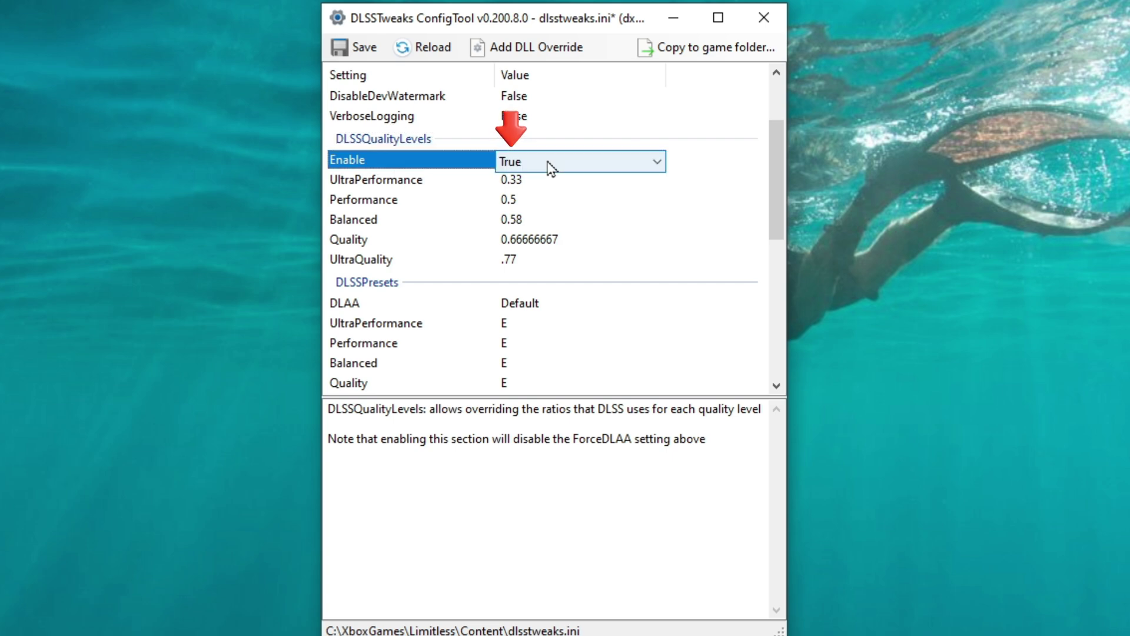
click(653, 166)
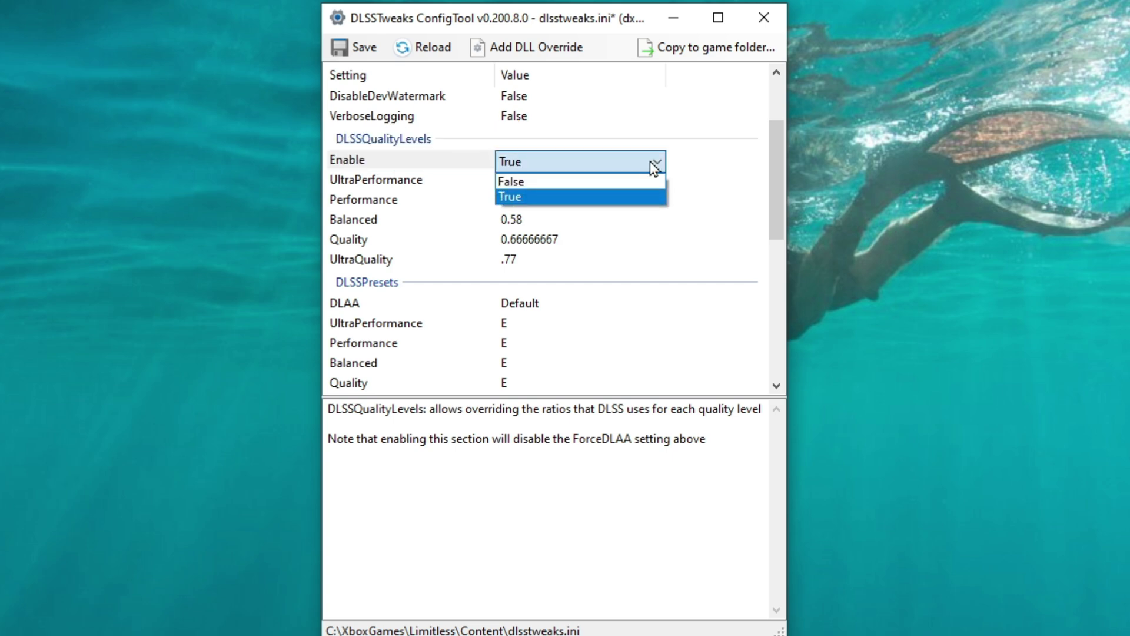
click(629, 198)
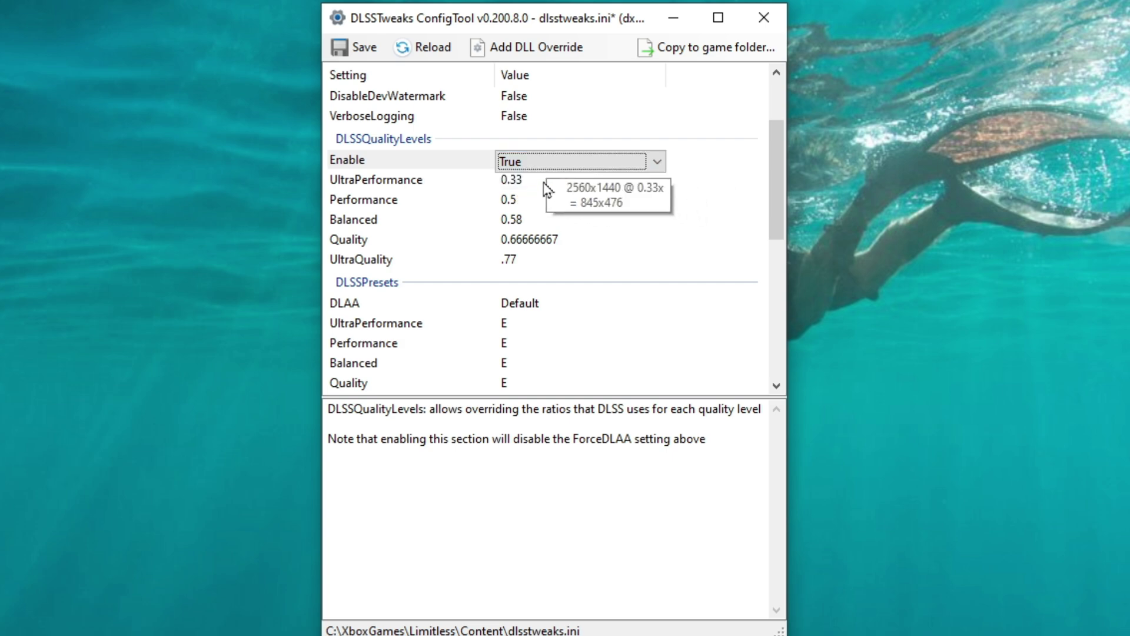
Step: Change the Quality ratio from 0.66666667 to 0.66
click(566, 242)
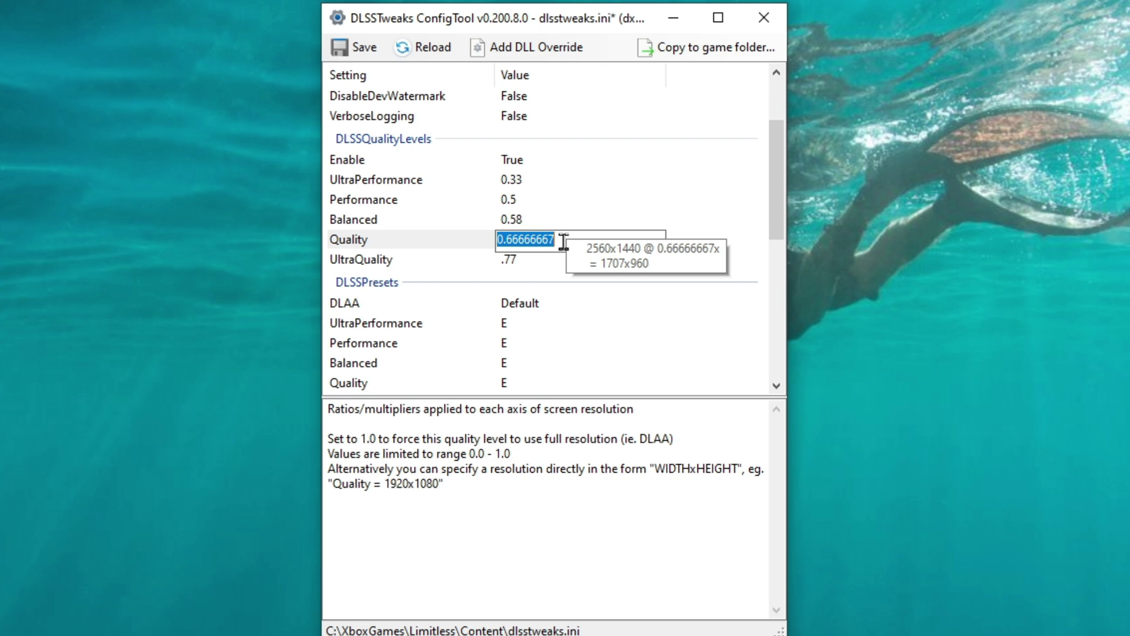
click(582, 241)
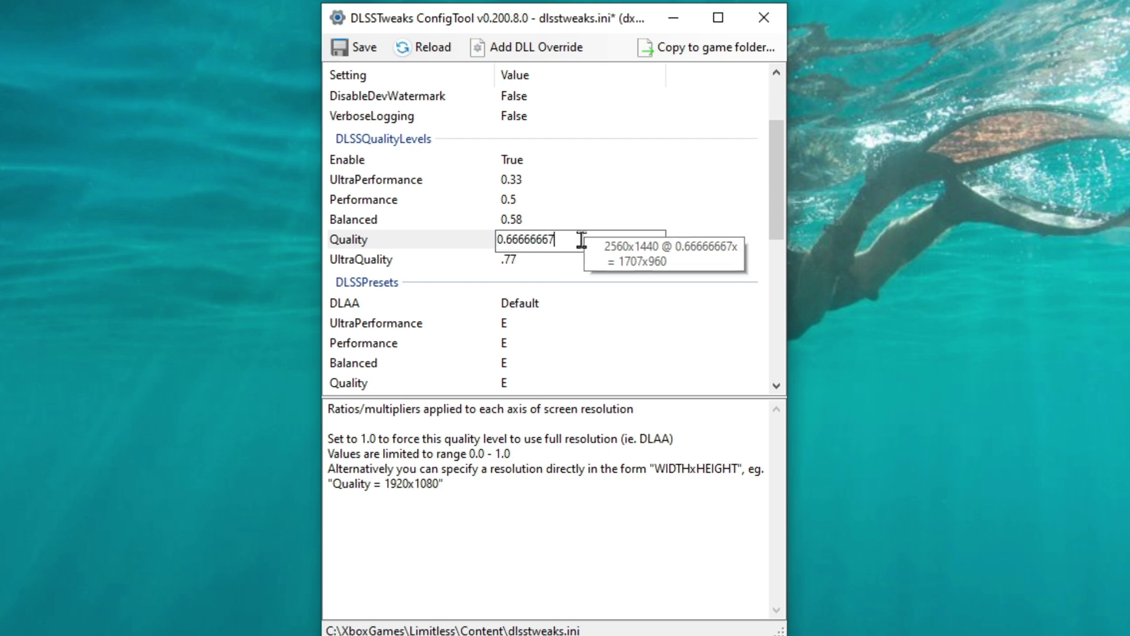
key(BackSpace)
key(BackSpace)
key(BackSpace)
key(BackSpace)
key(BackSpace)
key(BackSpace)
key(BackSpace)
text(66)
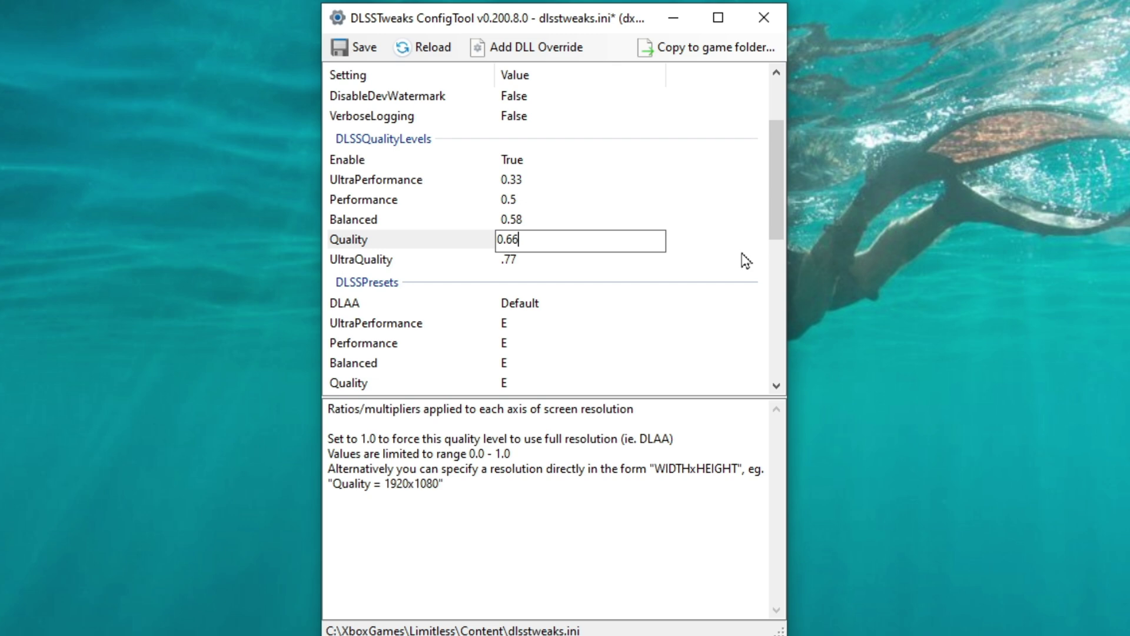
Step: Review the DLSSPresets entries and keep preset E for Quality
scroll(766, 244, down, 2)
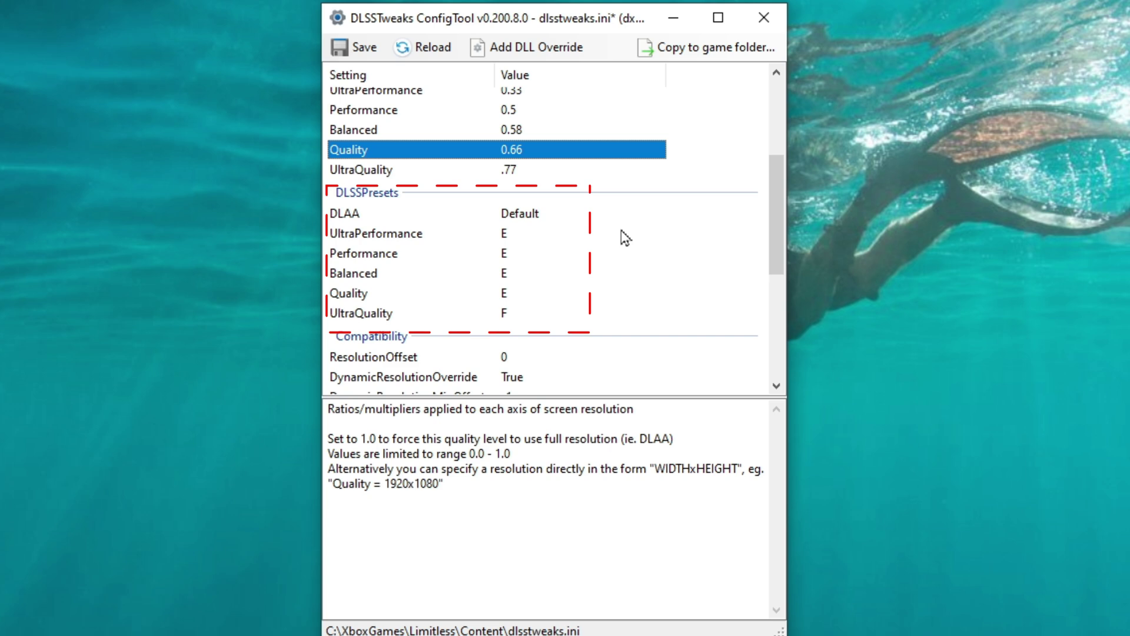
click(386, 214)
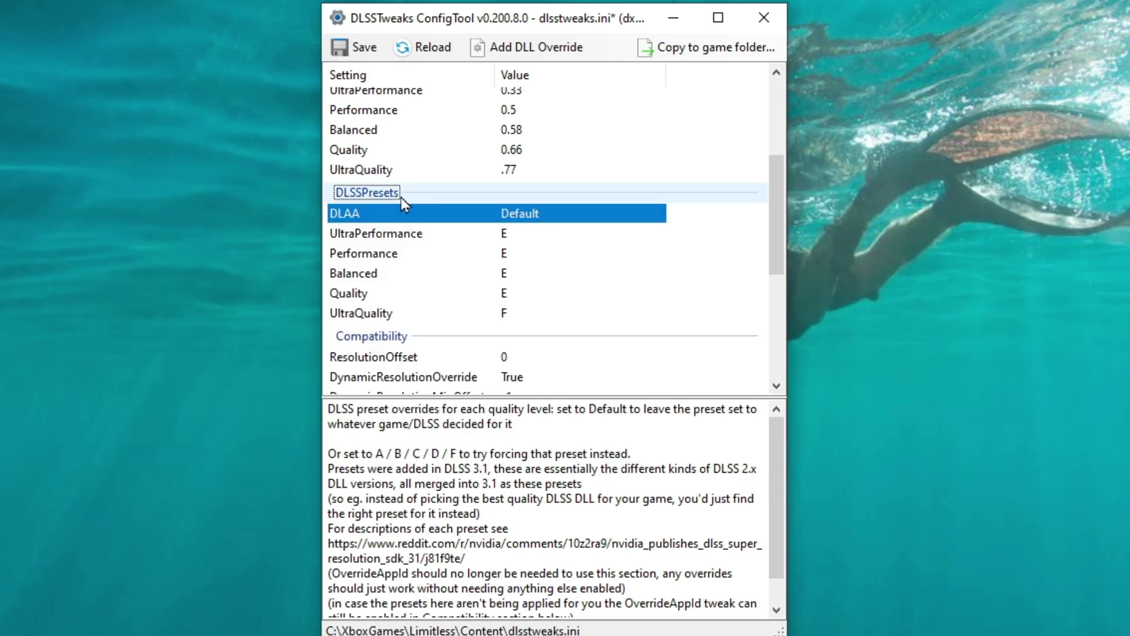
click(528, 236)
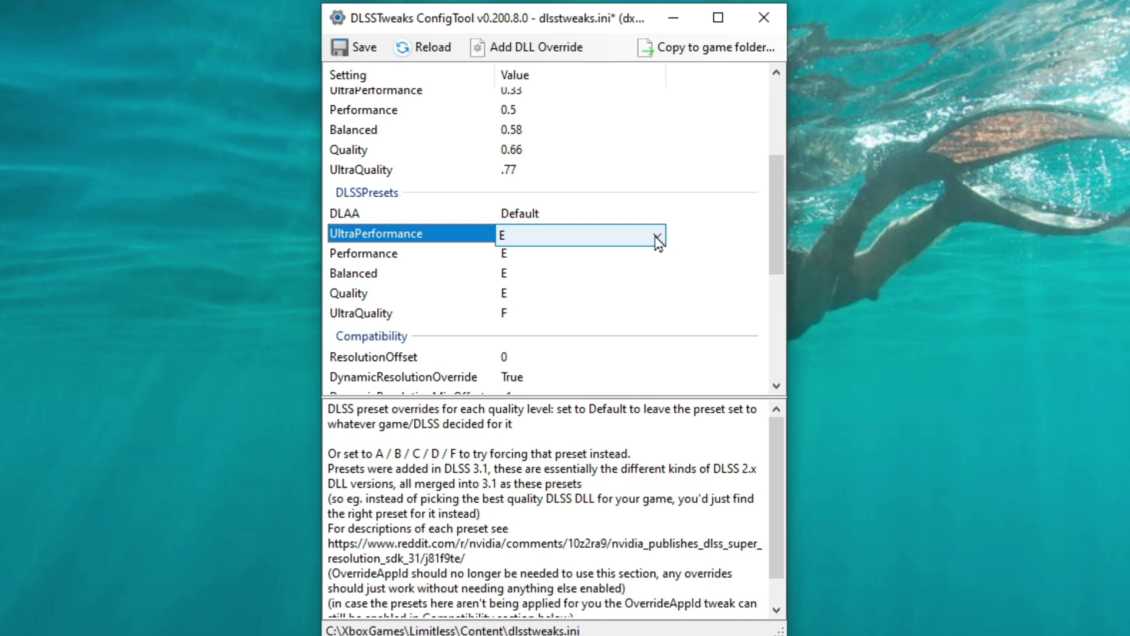
click(518, 297)
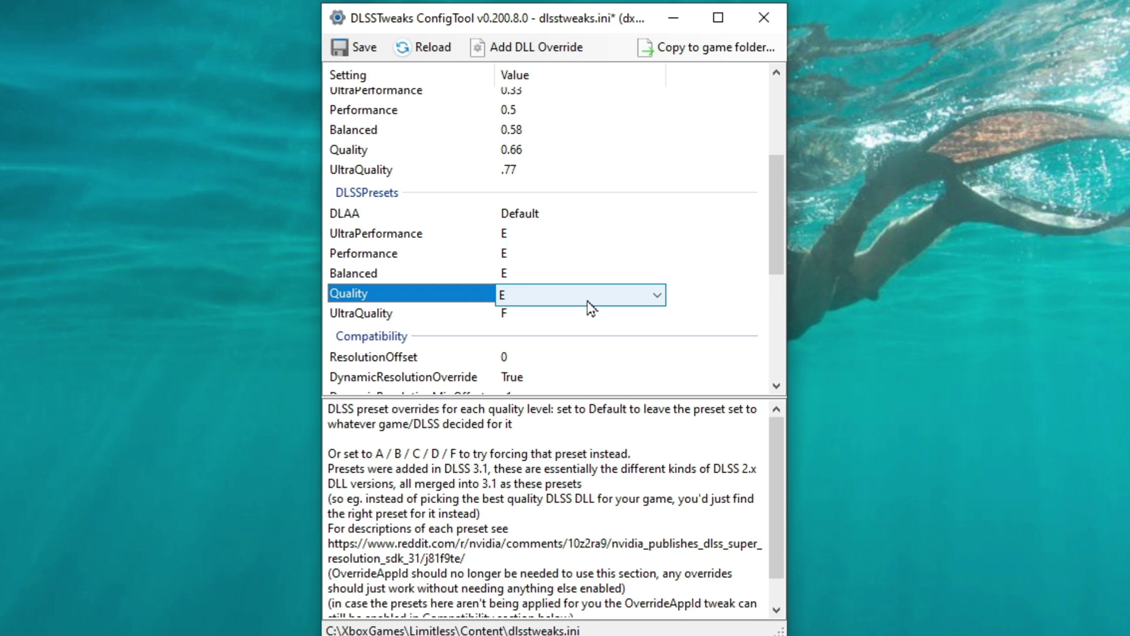
click(656, 296)
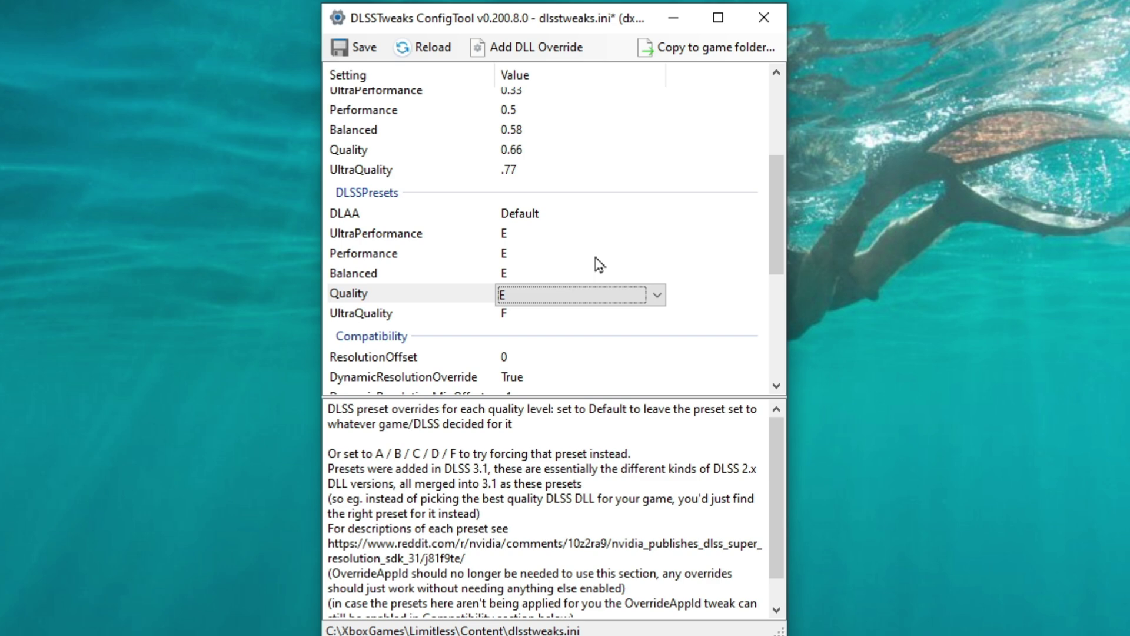
click(653, 292)
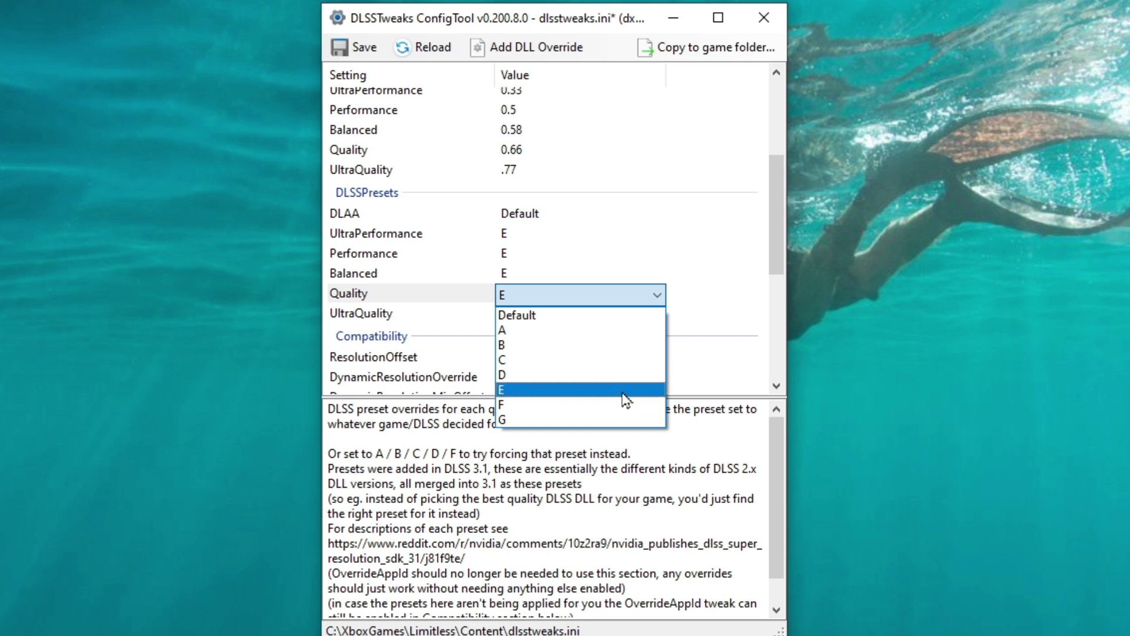
click(626, 390)
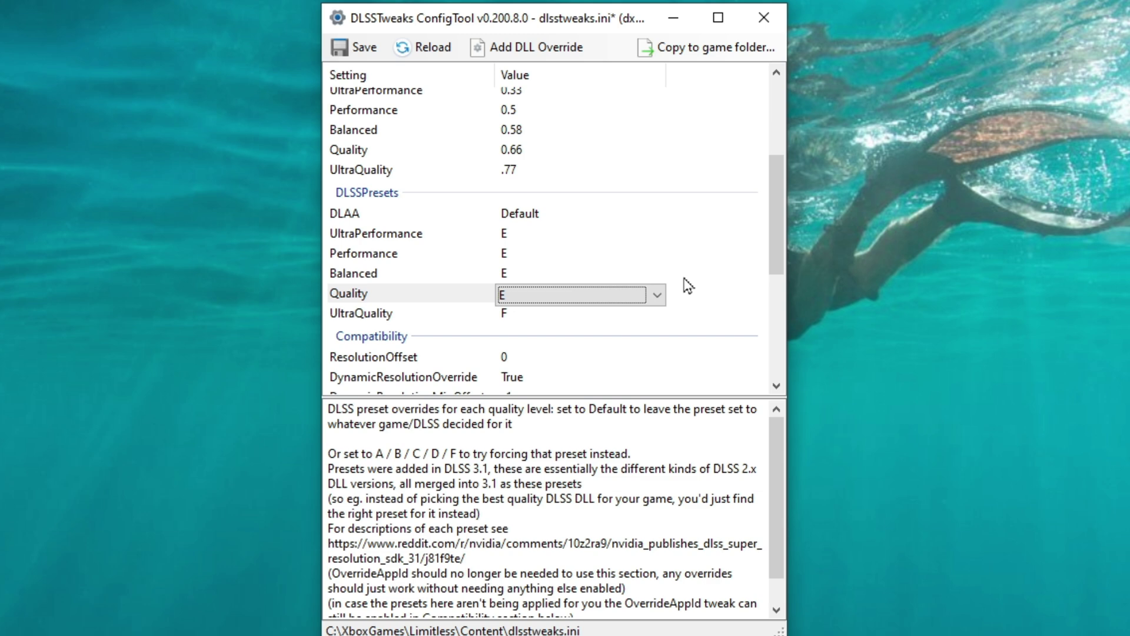
Step: Set the UltraQuality preset to F
click(532, 322)
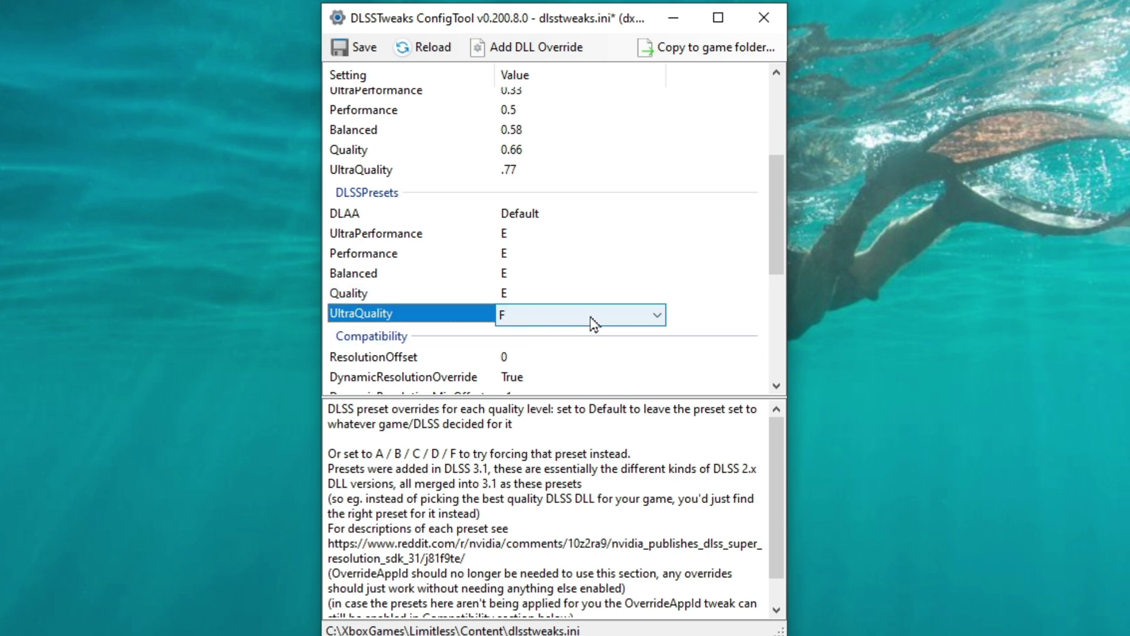
click(656, 316)
click(619, 429)
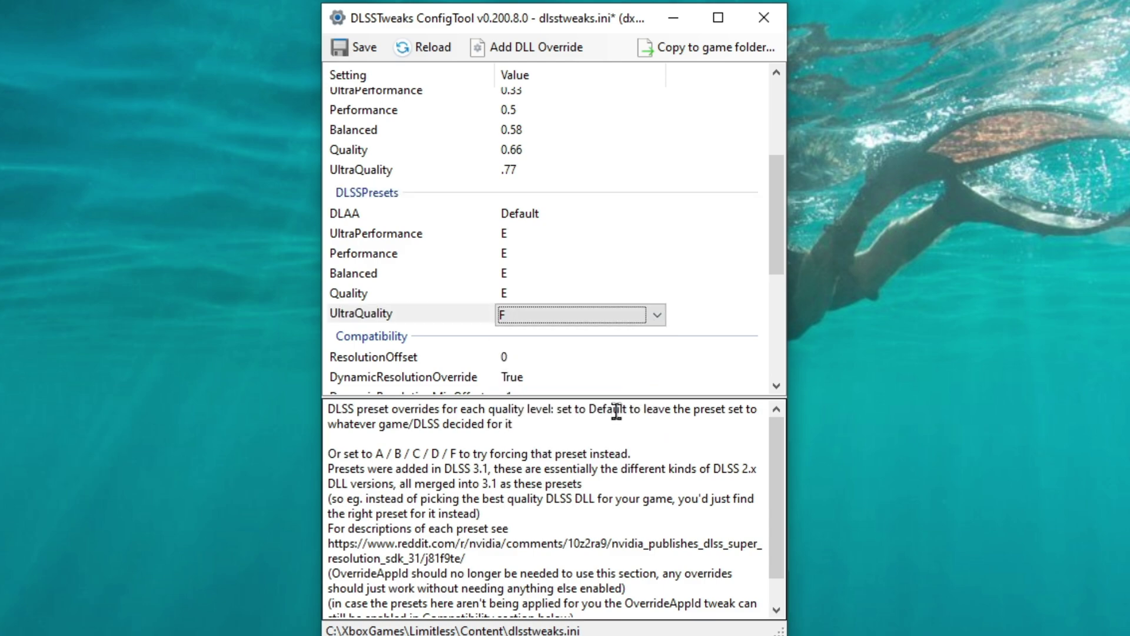
scroll(765, 309, down, 3)
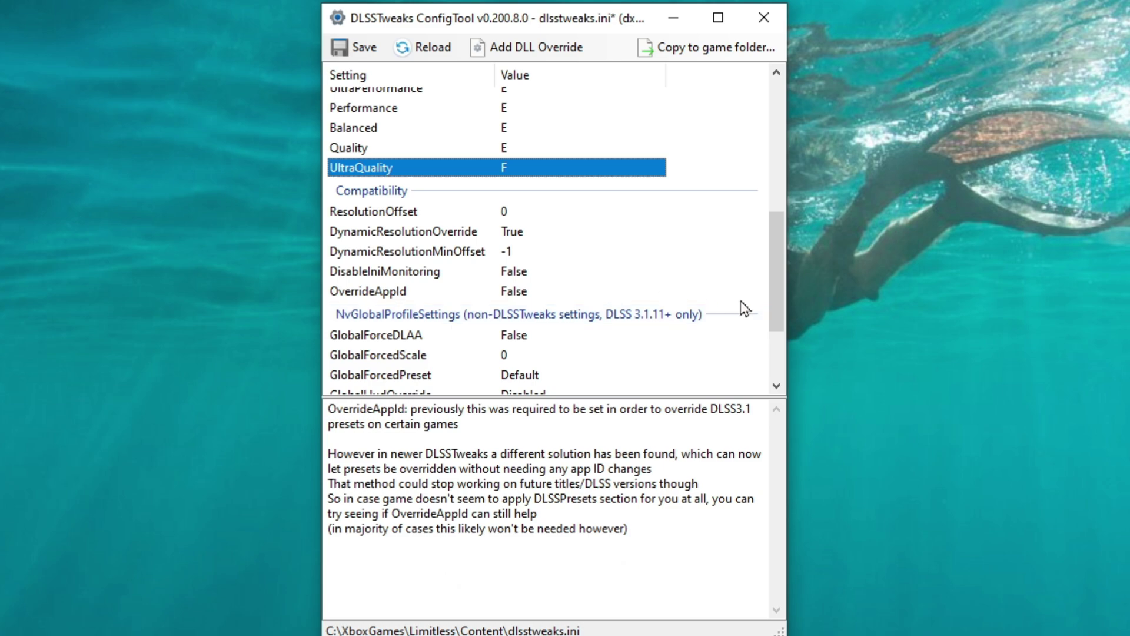
Step: Return to the top of the settings list and save the changes to dlsstweaks.ini
drag(775, 305, 759, 370)
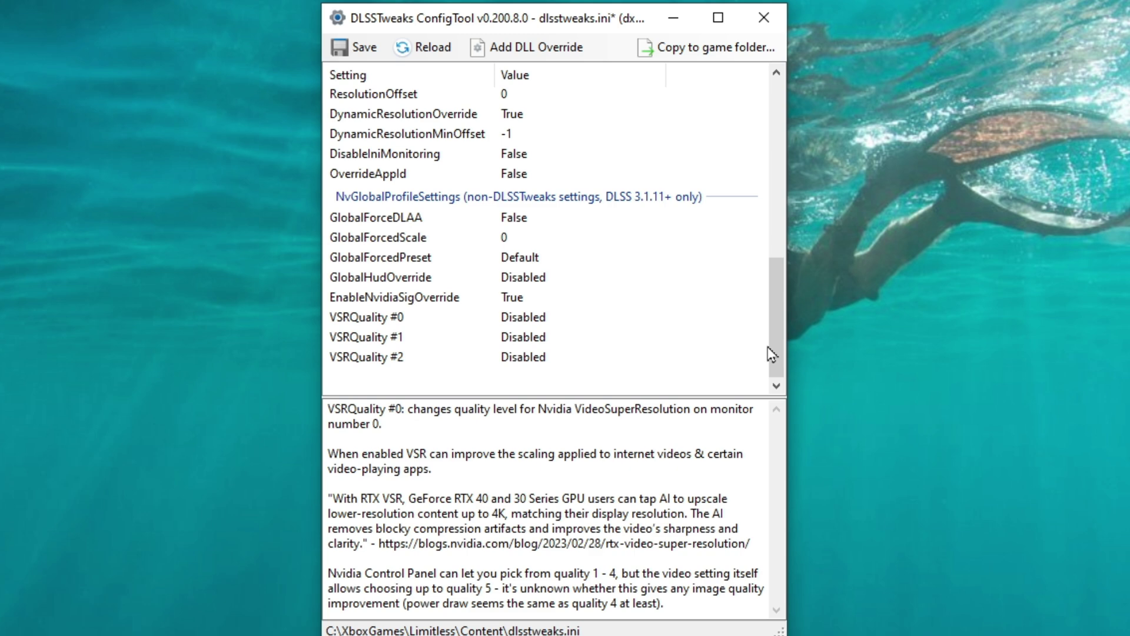
drag(778, 343, 781, 160)
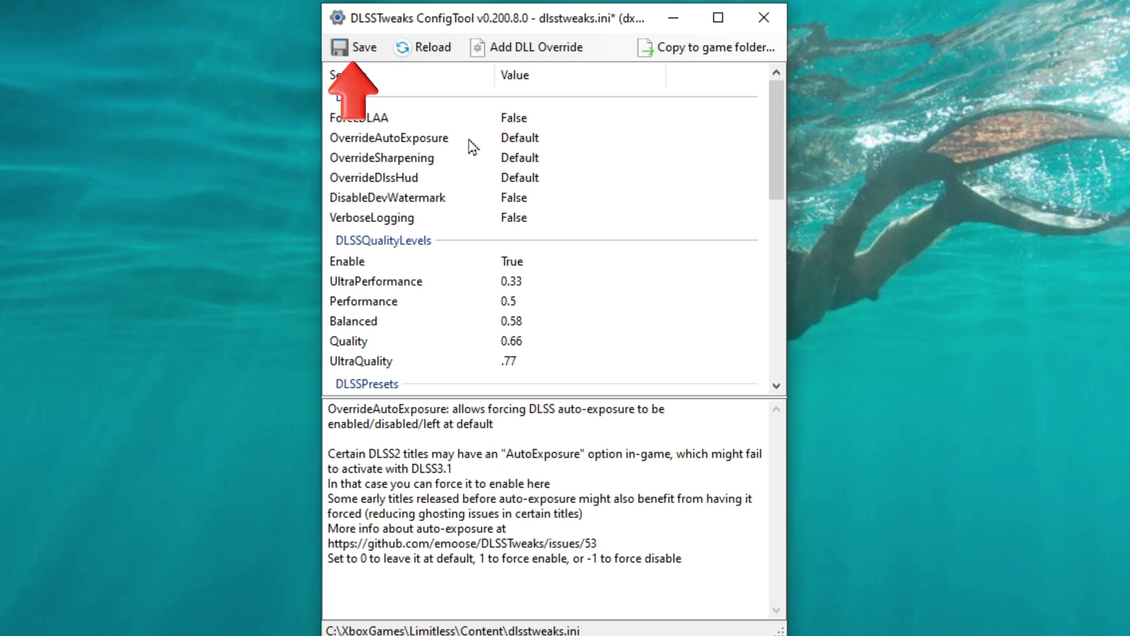
click(354, 53)
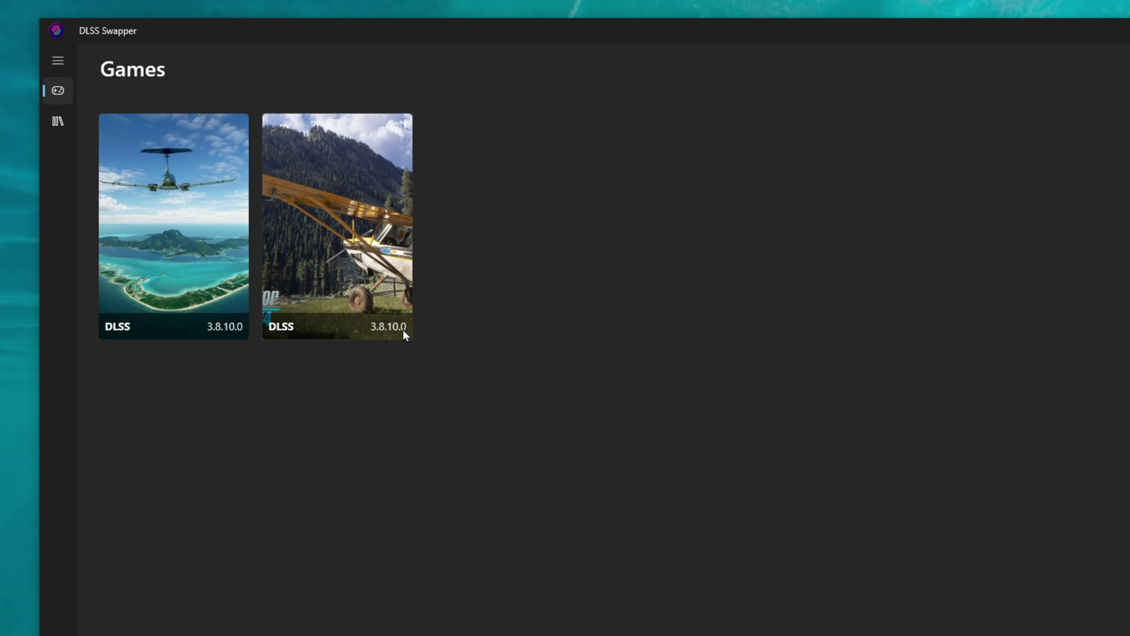
Step: Reset the second flight-sim game's DLSS from 3.8.10.0 to 2.4.12.0, then reopen its version choices
click(377, 272)
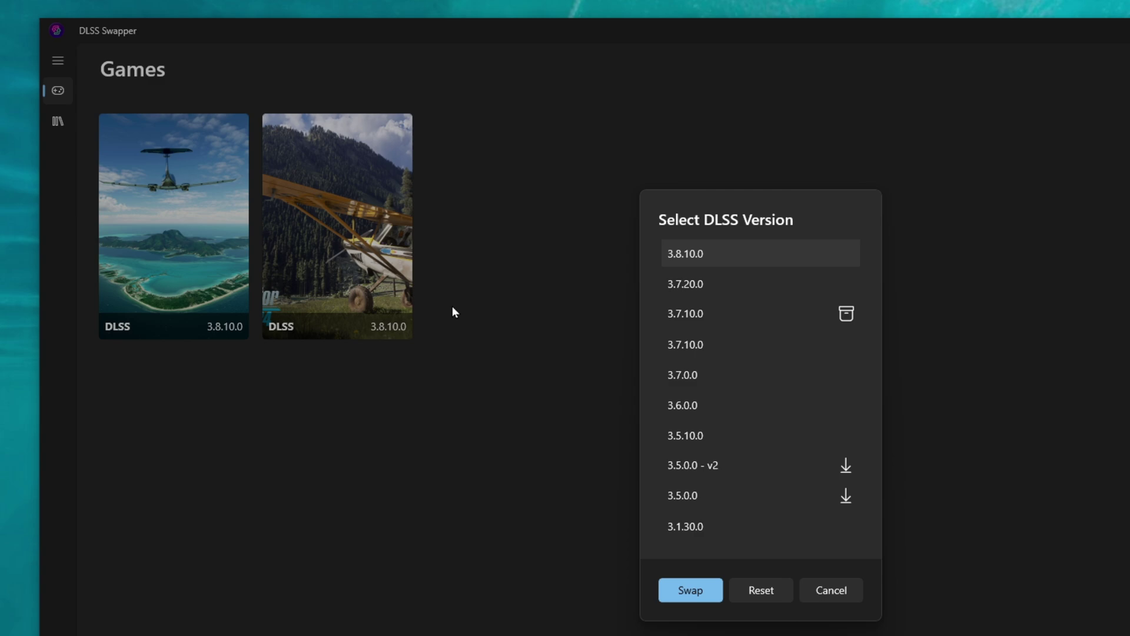
click(748, 592)
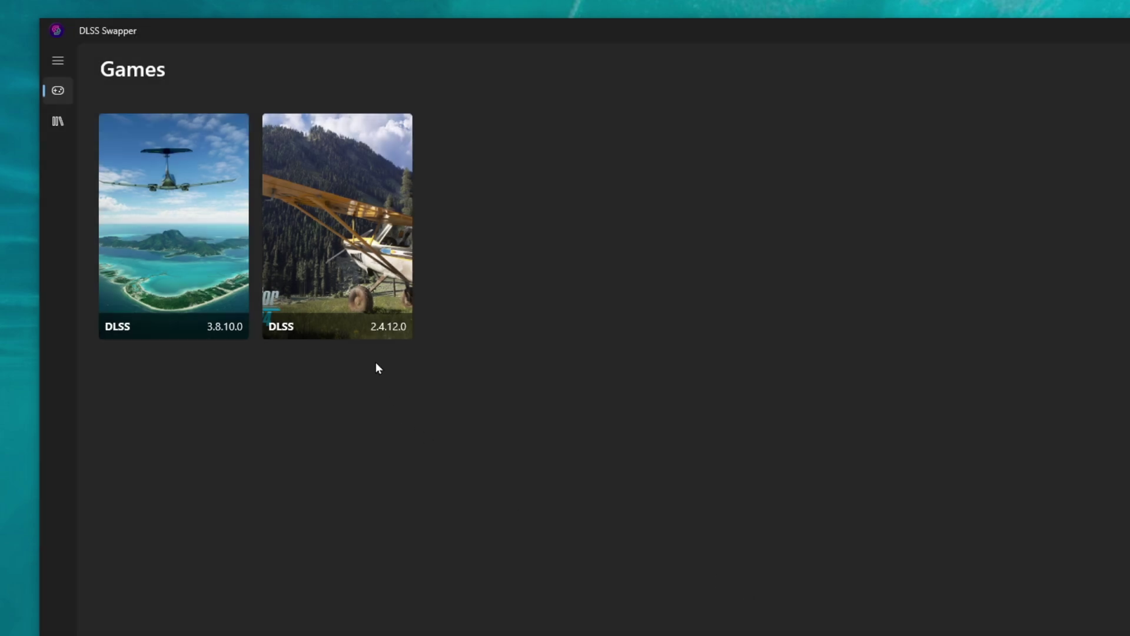
click(372, 308)
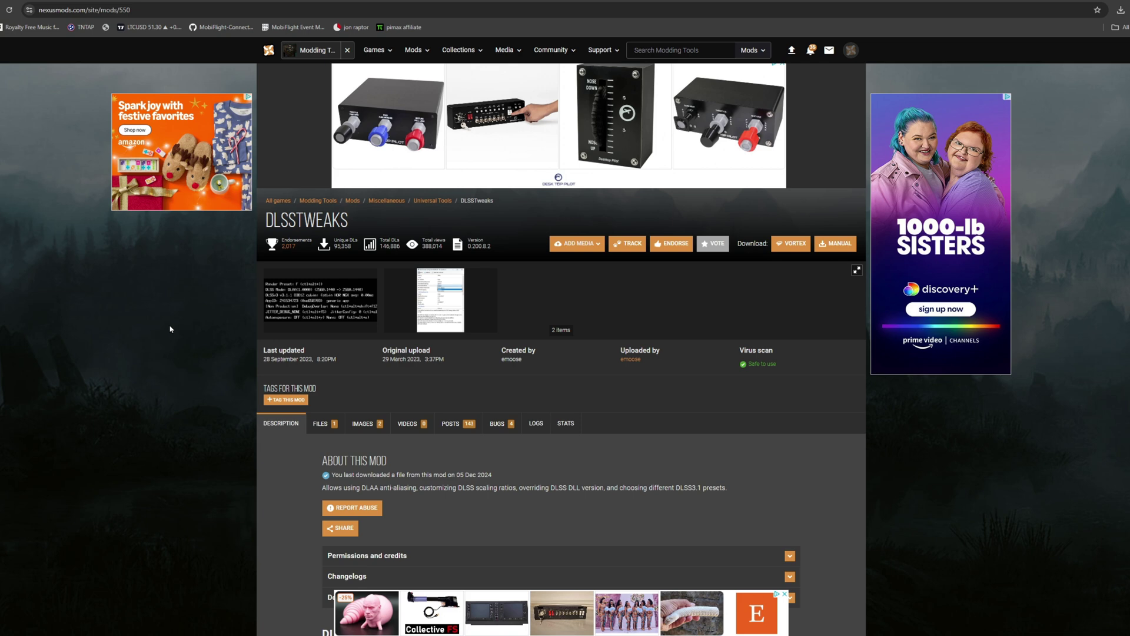
scroll(171, 329, down, 12)
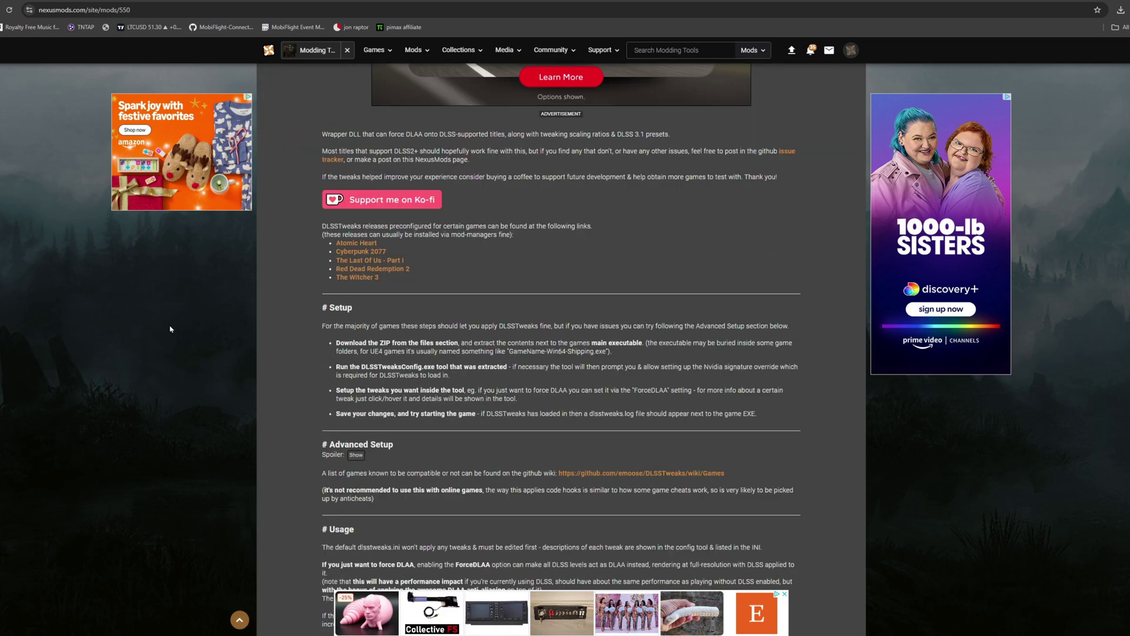
scroll(170, 329, down, 1)
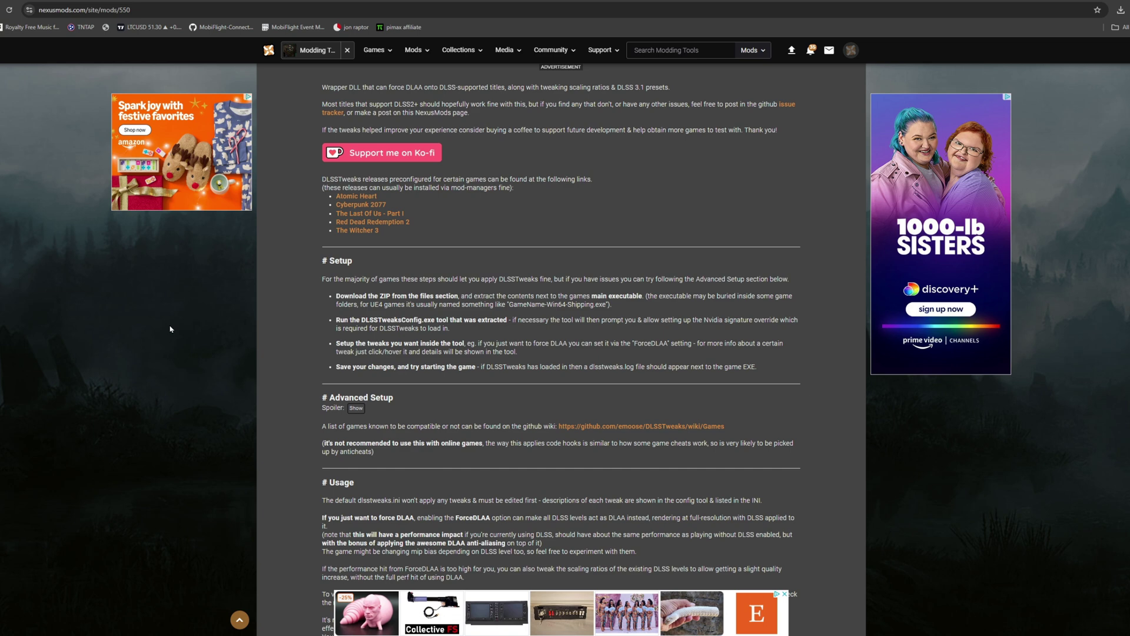
scroll(170, 329, up, 13)
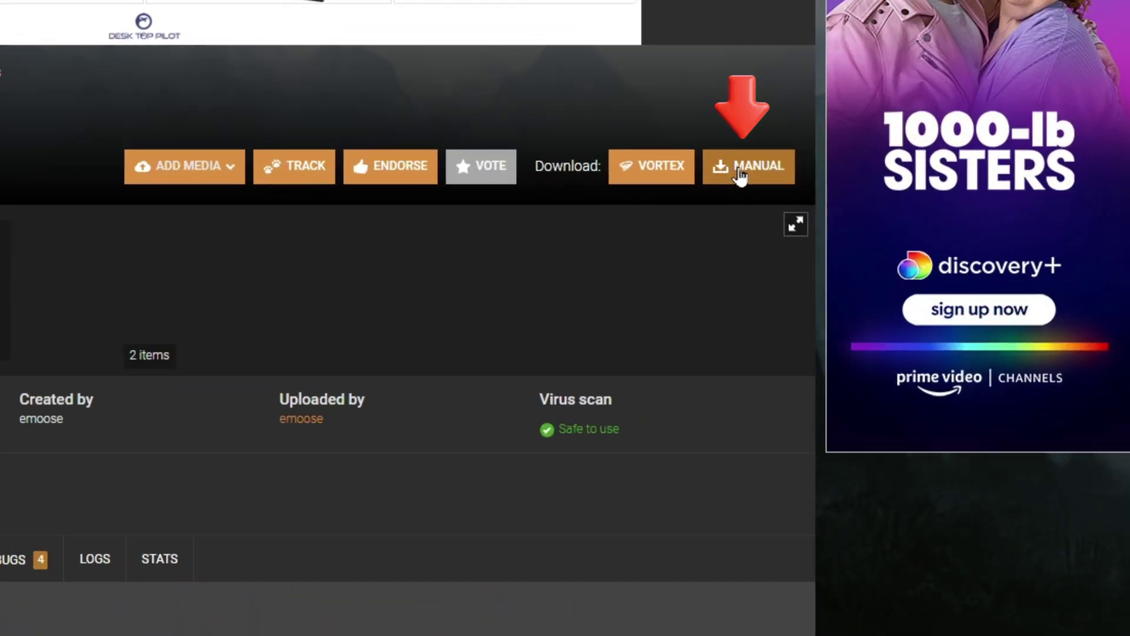
click(740, 171)
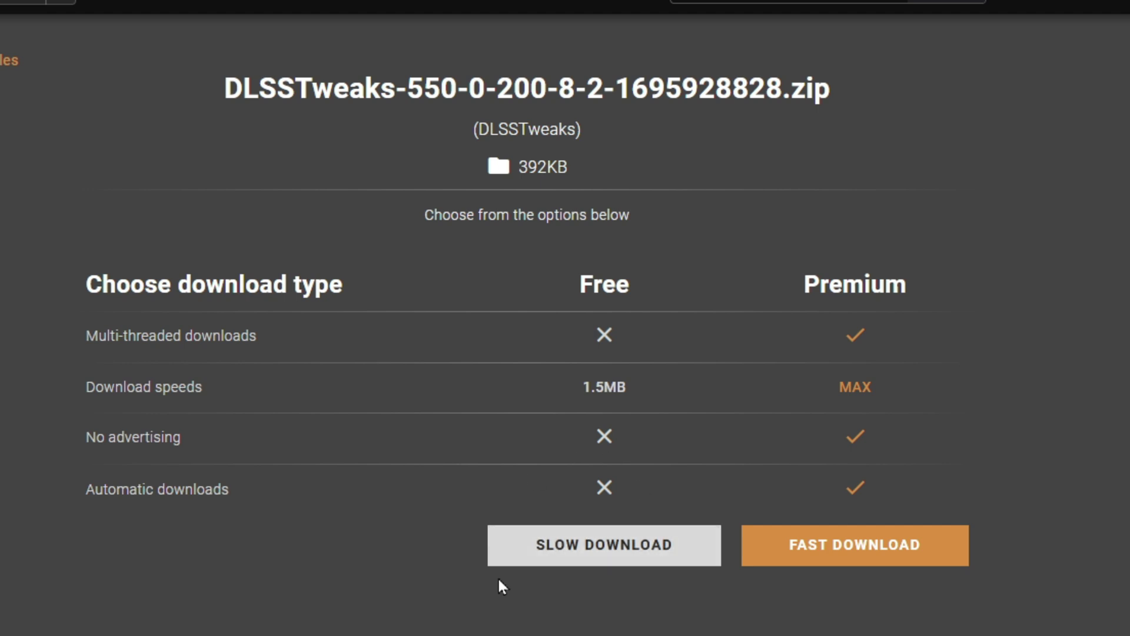
click(610, 564)
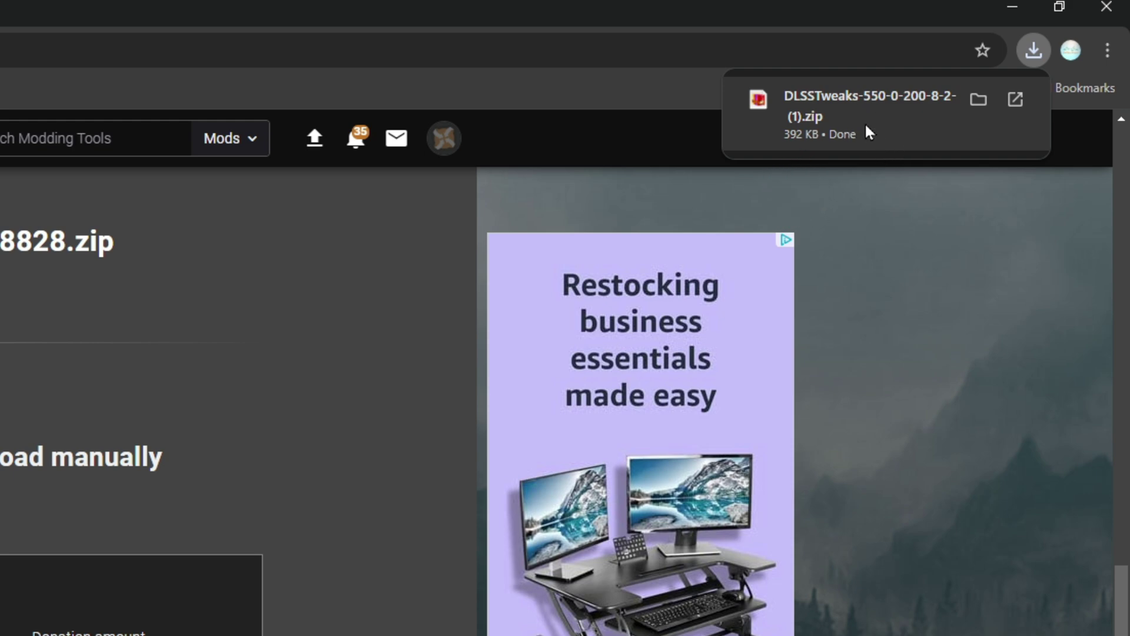
Step: Open the downloaded DLSSTweaks zip and launch its README.md in Visual Studio Code
click(864, 122)
click(1023, 4)
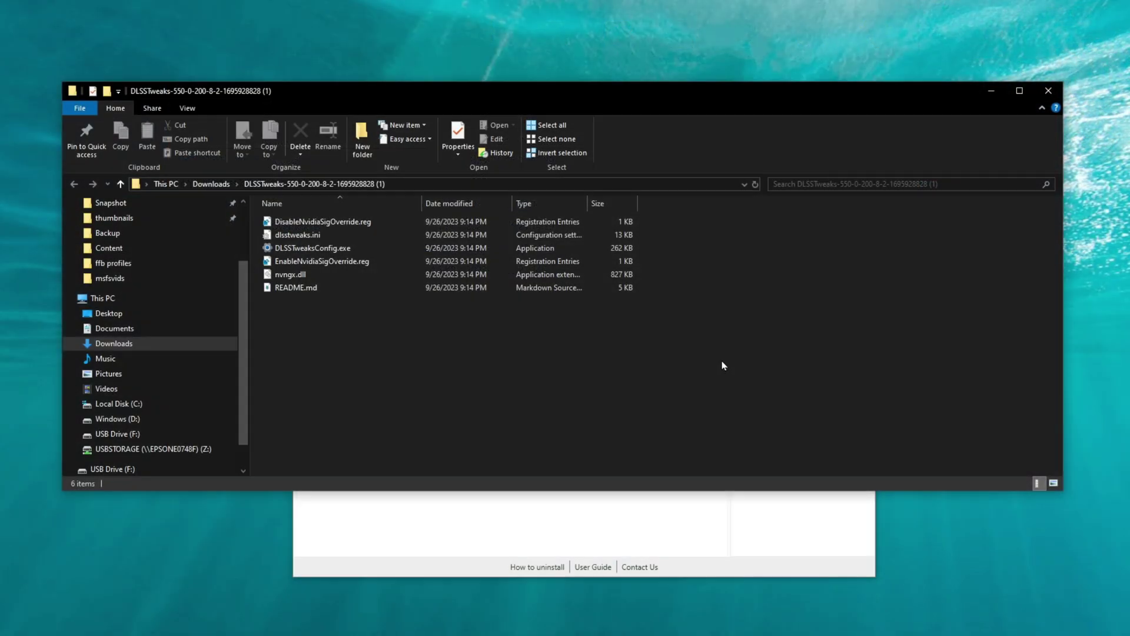
click(550, 236)
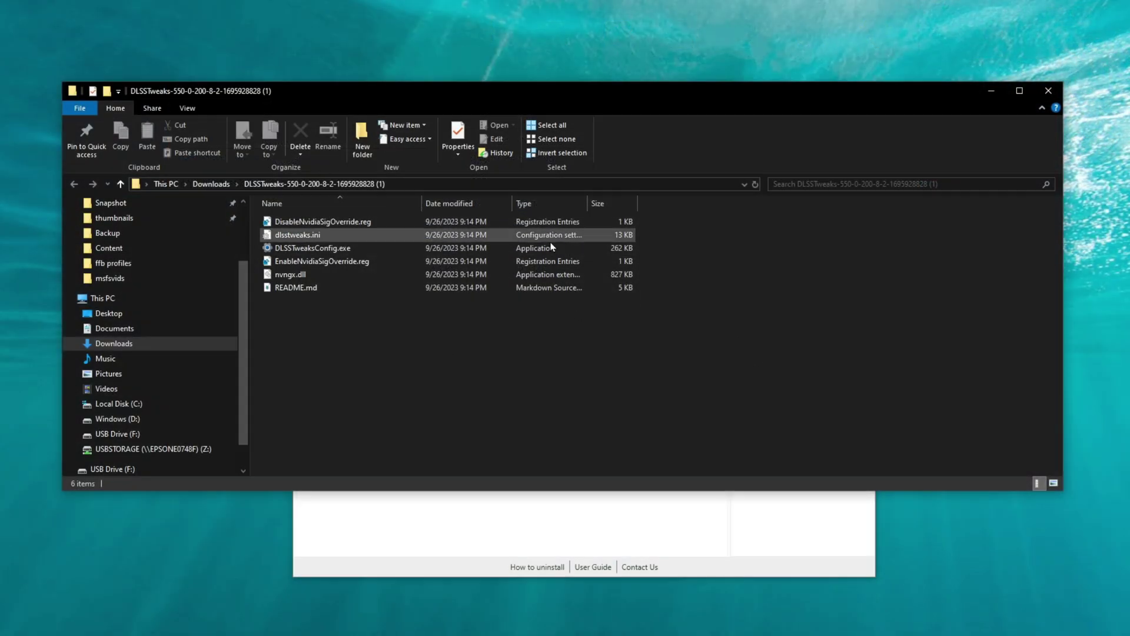
click(360, 314)
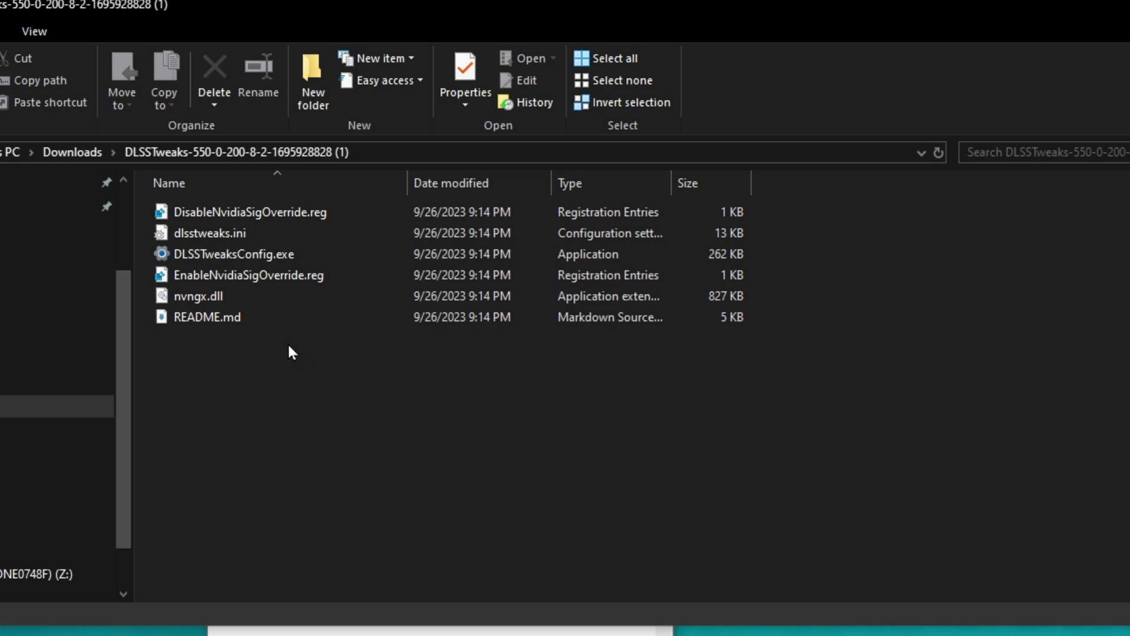
double_click(232, 323)
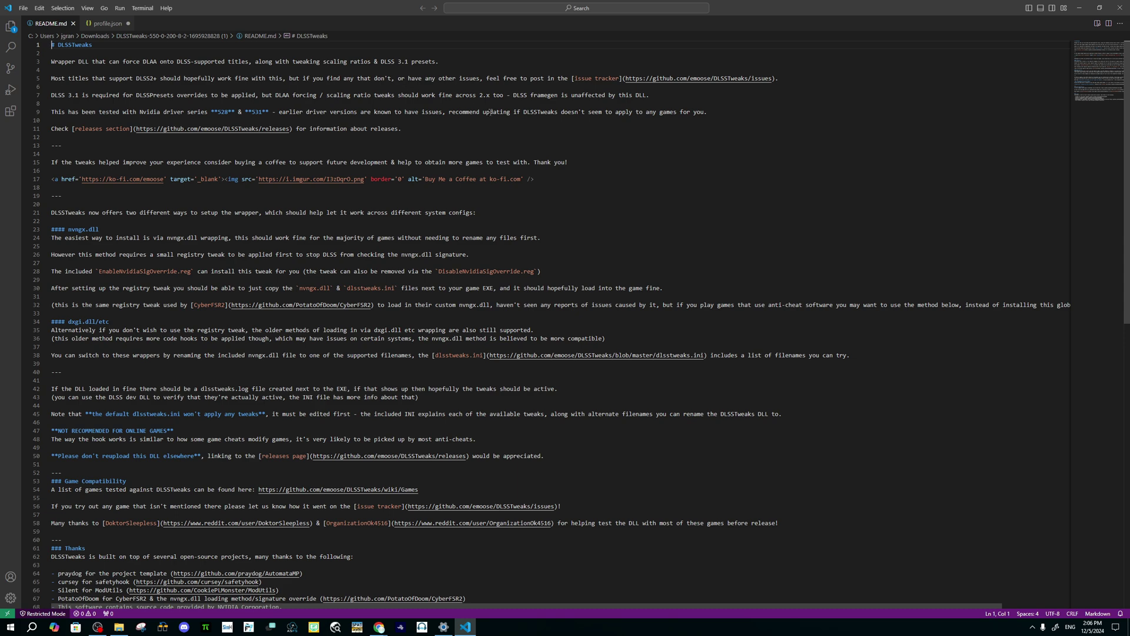
Step: Highlight README lines 34–38 on renaming nvngx.dll to dxgi.dll, then deselect them
drag(52, 318, 246, 364)
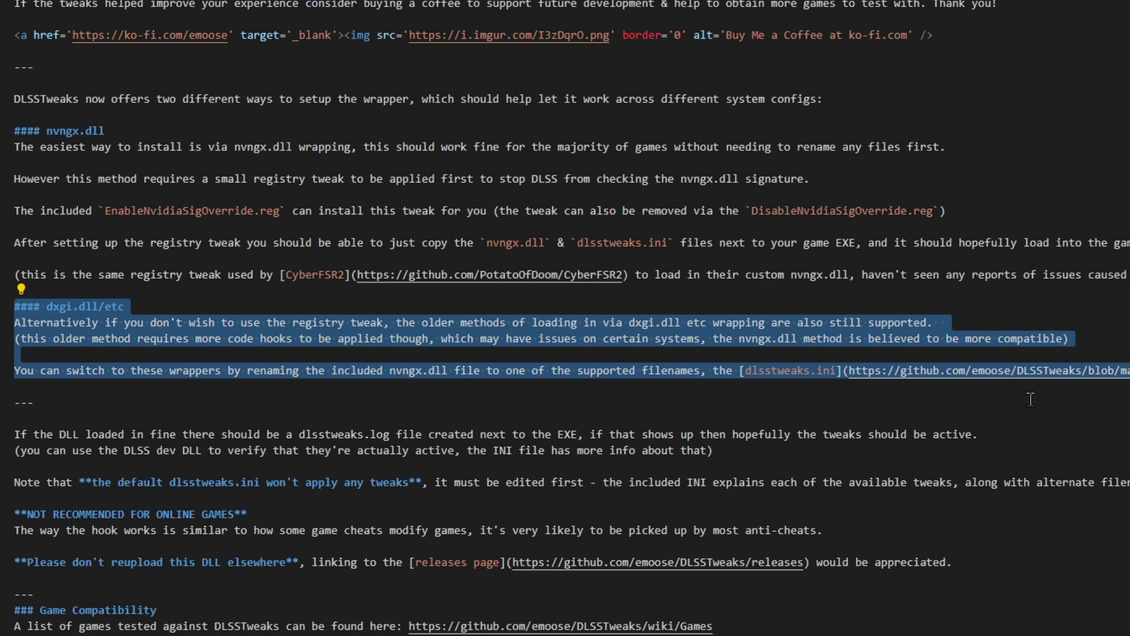
click(1030, 399)
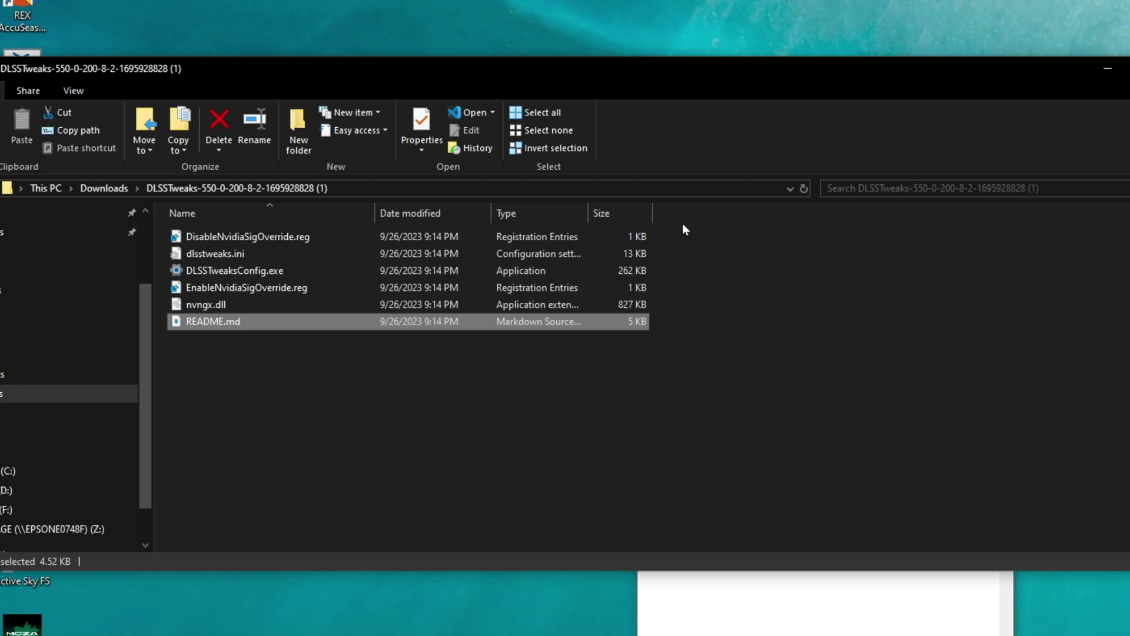
Step: Select all six extracted DLSSTweaks files, then clear the selection
shift+click(557, 236)
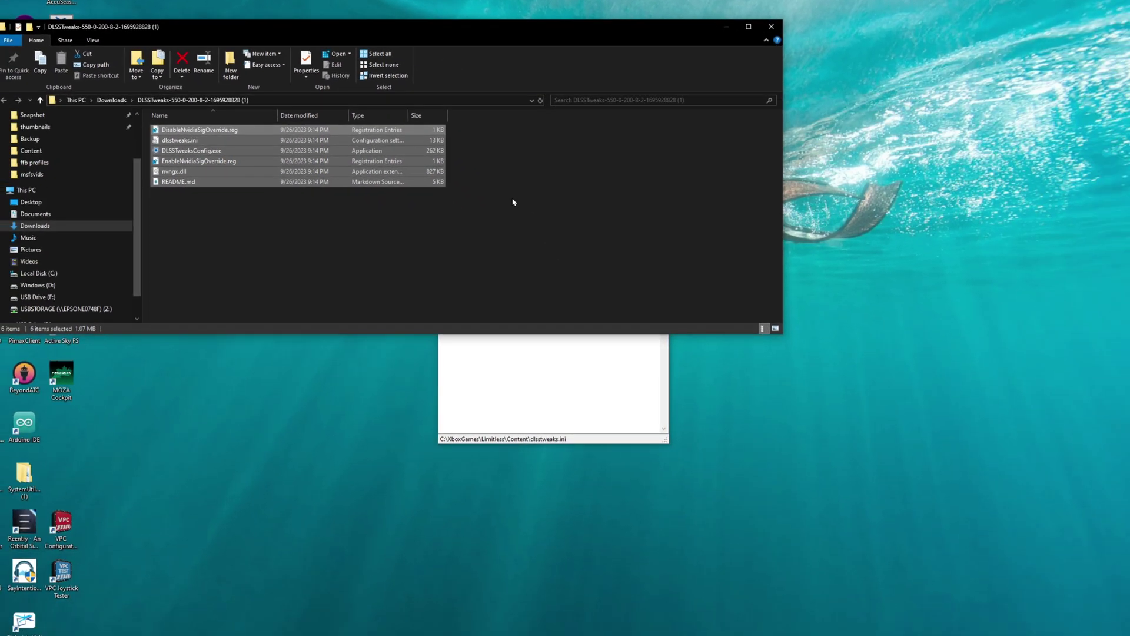
click(616, 402)
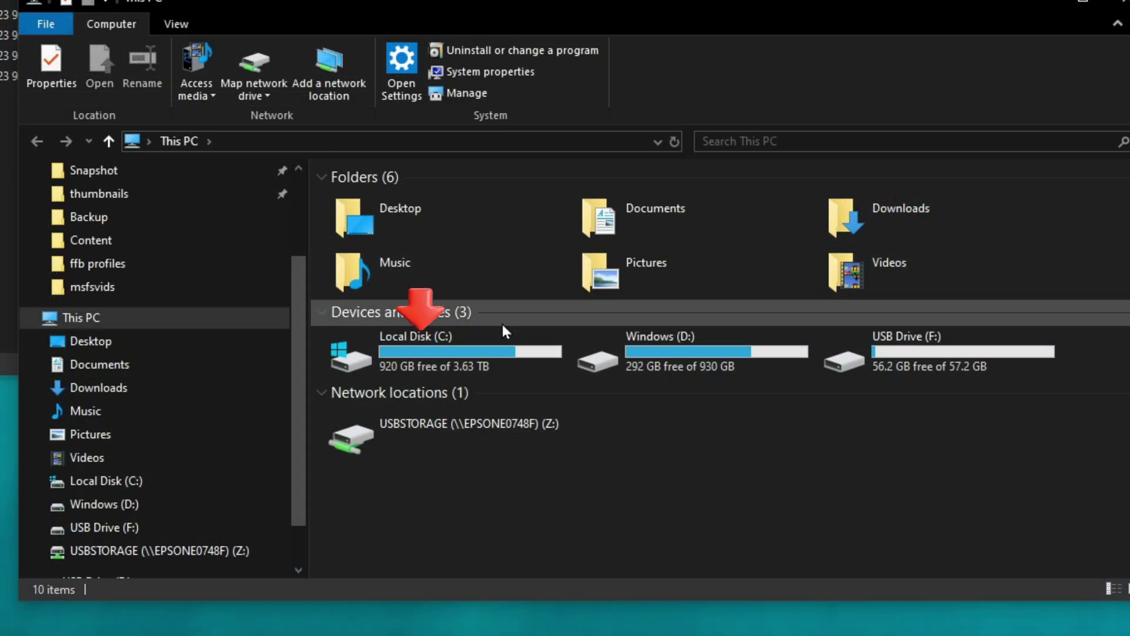
Step: Browse to C:\XboxGames\Limitless\Content, the folder holding the game exe
double_click(503, 354)
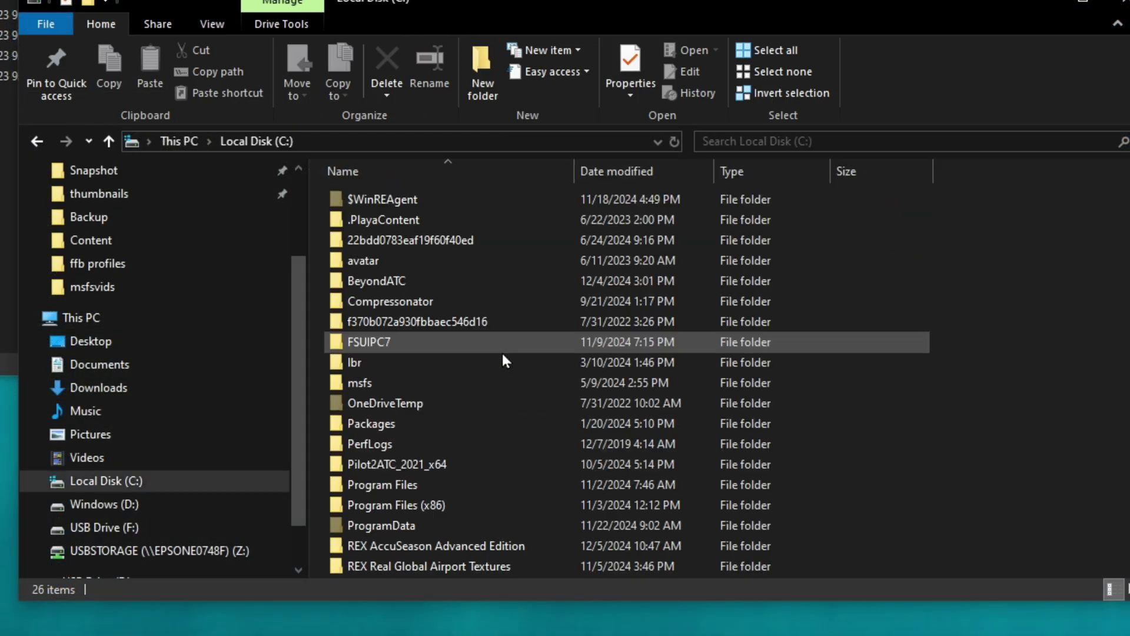
scroll(415, 511, down, 3)
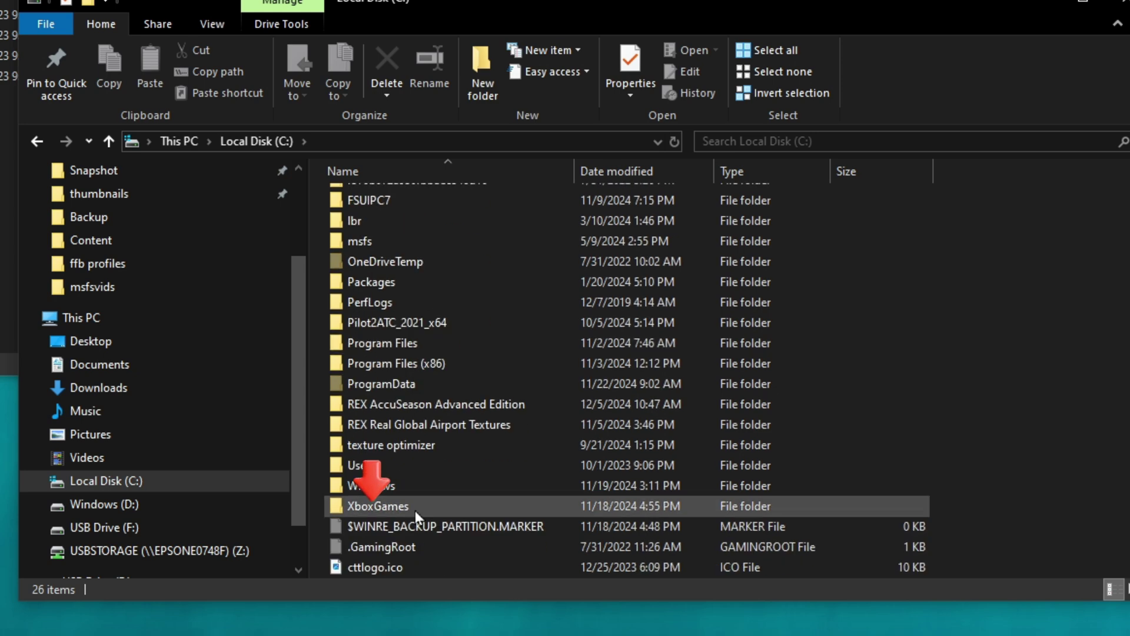
double_click(415, 510)
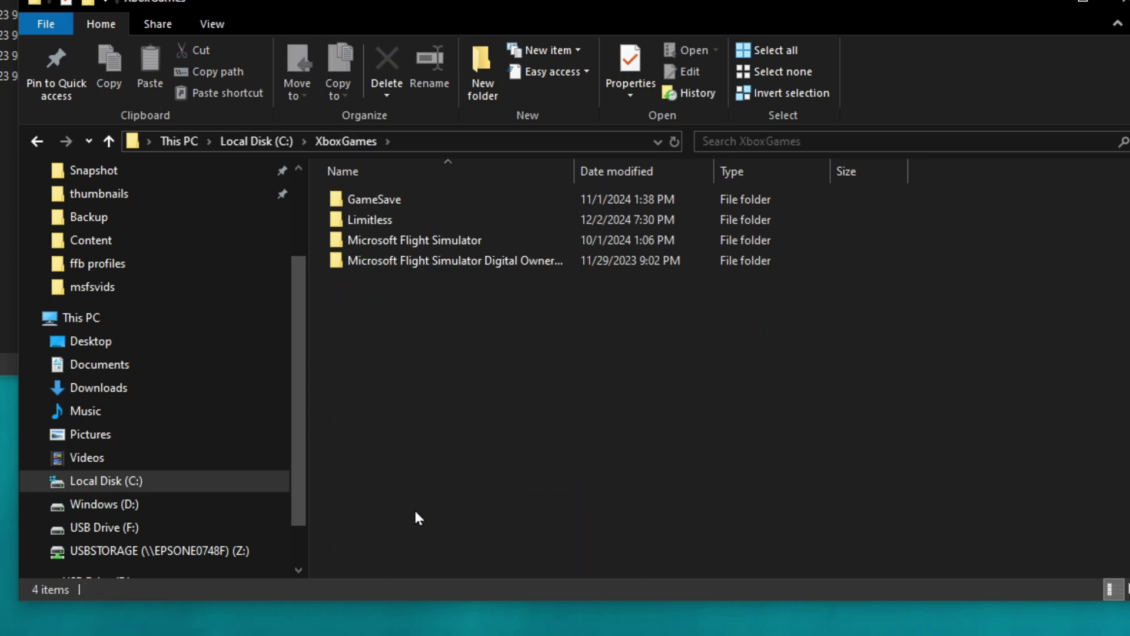
double_click(379, 217)
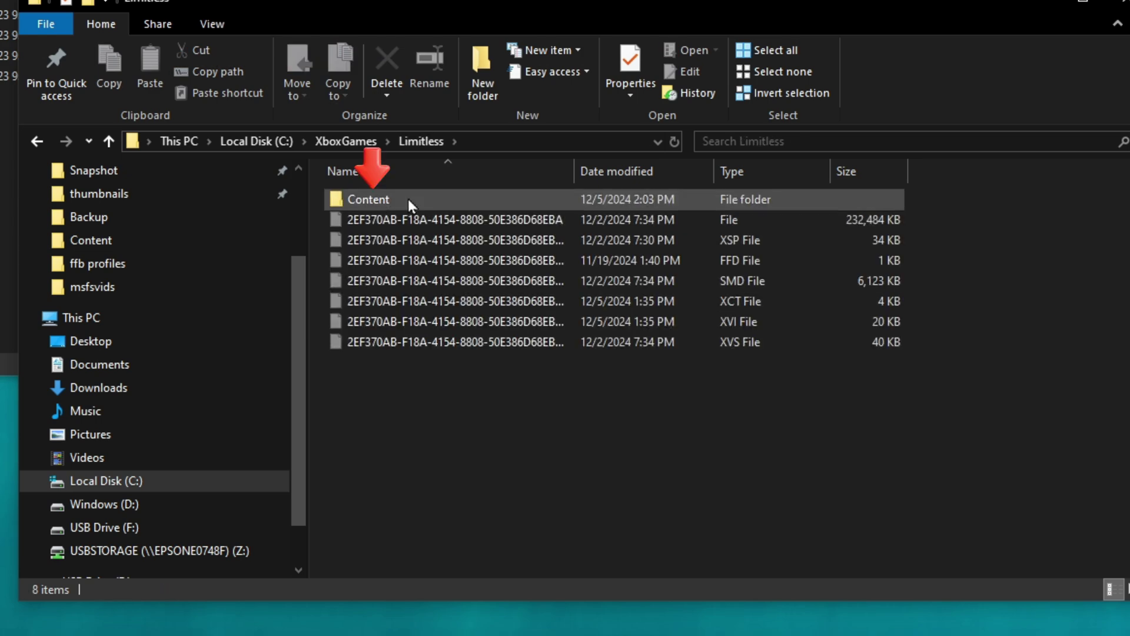
double_click(408, 199)
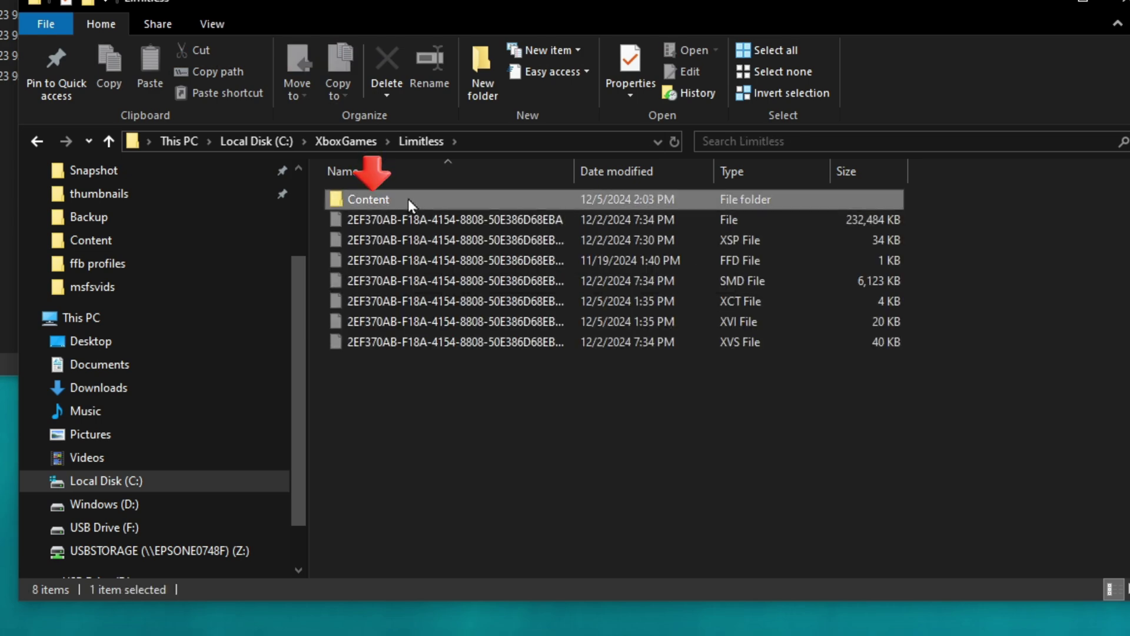
scroll(418, 199, down, 12)
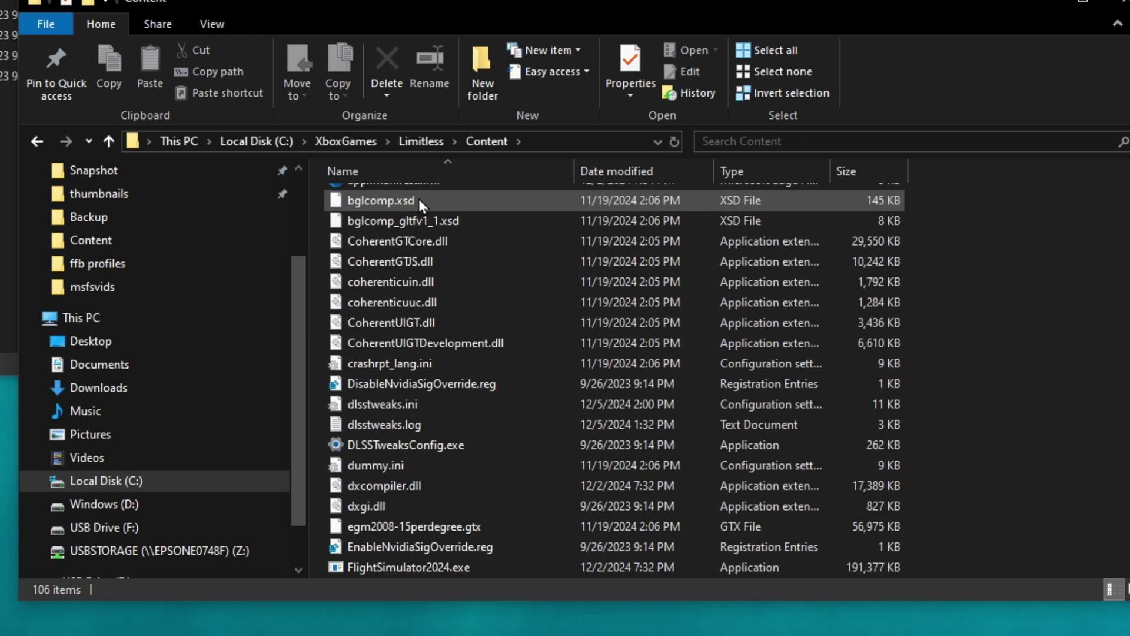
scroll(542, 260, up, 1)
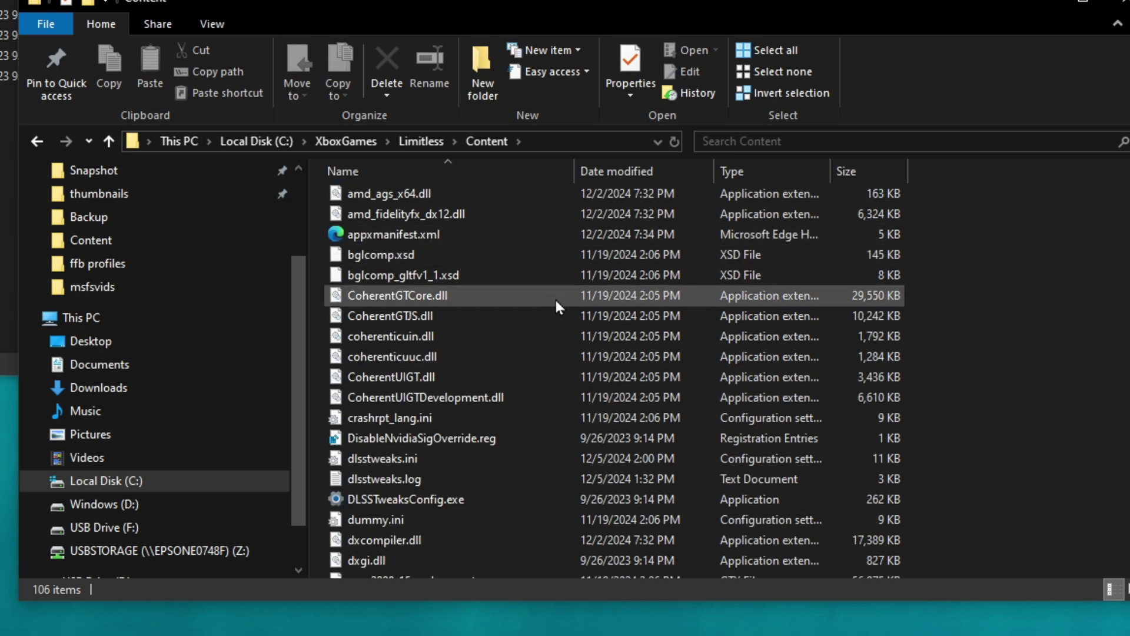
scroll(556, 320, down, 5)
scroll(557, 343, down, 1)
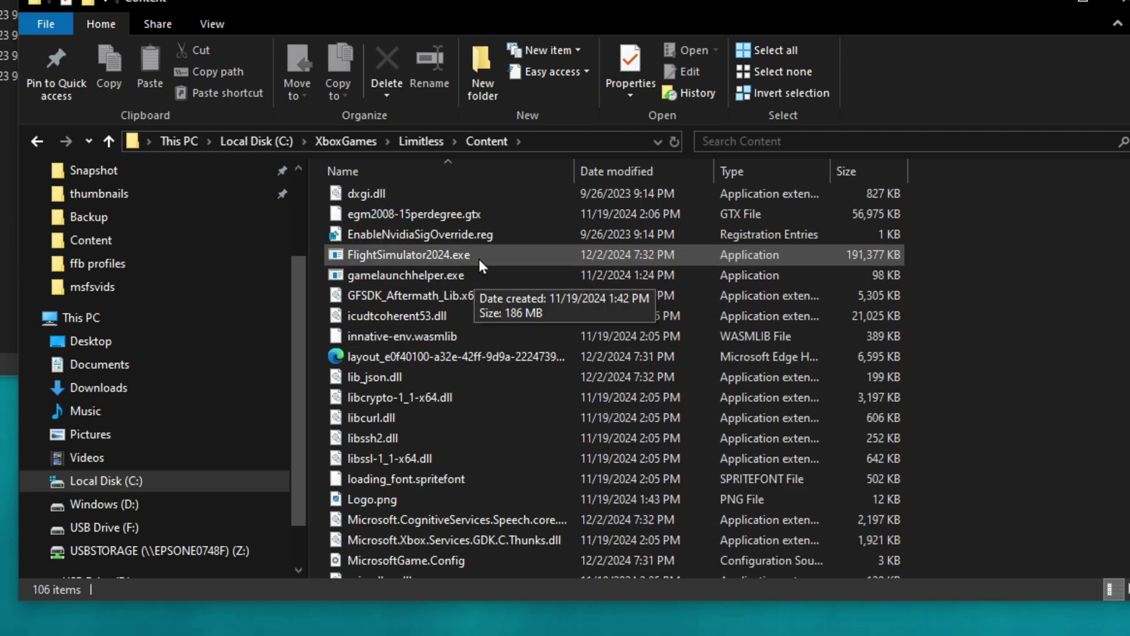
scroll(654, 329, up, 5)
scroll(742, 373, up, 6)
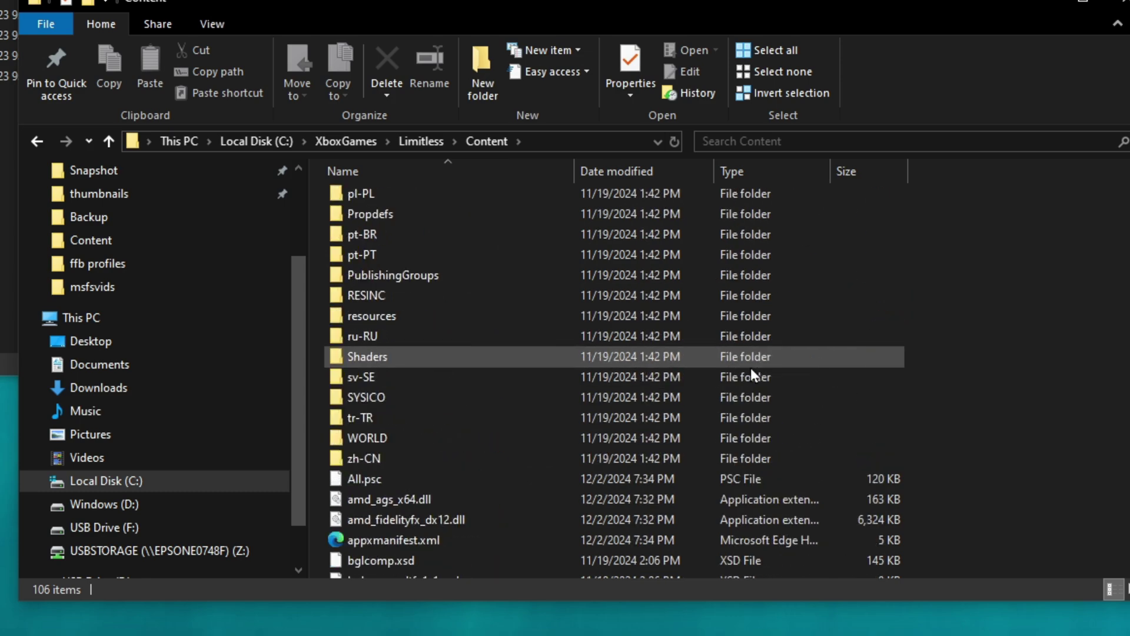
scroll(910, 341, down, 4)
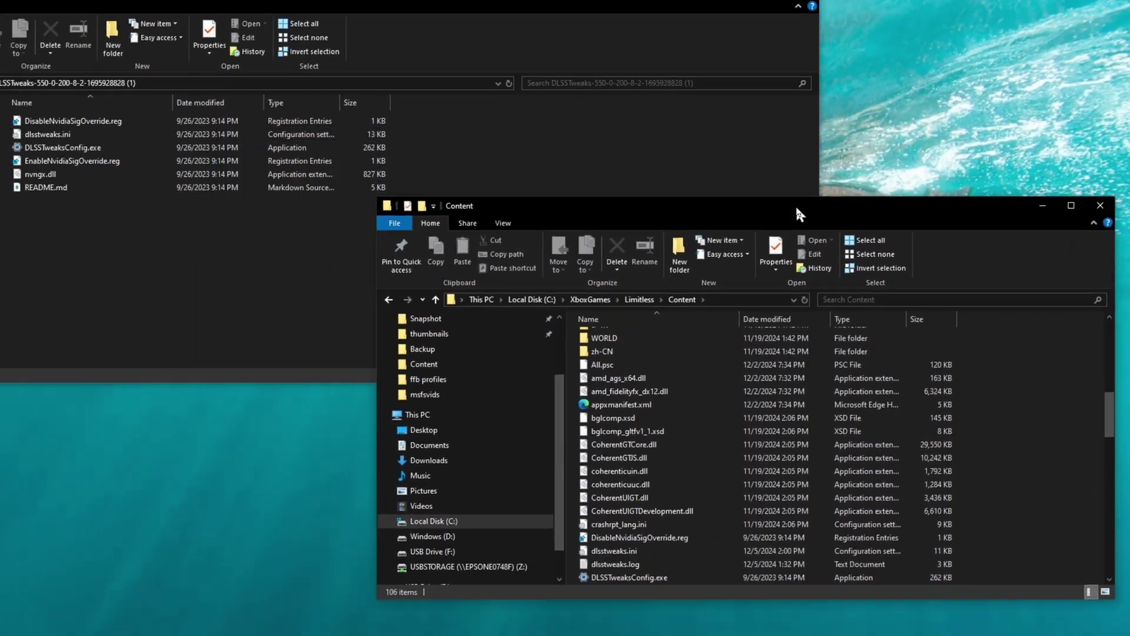
Step: Move the Content window aside and bring the DLSSTweaks download folder forward
drag(796, 207, 980, 192)
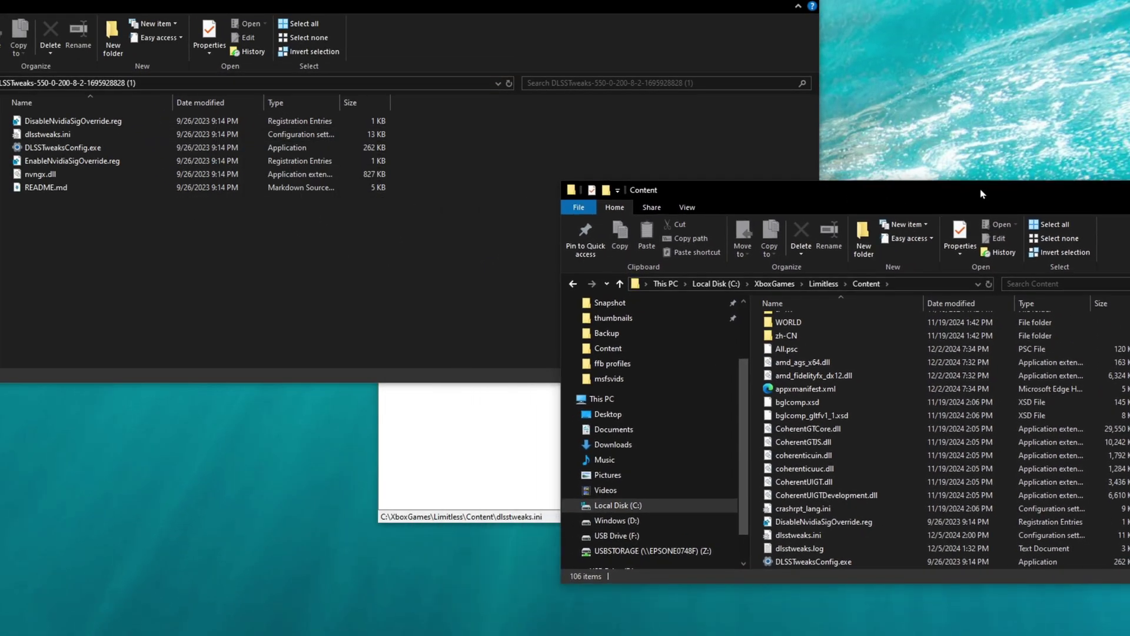
click(442, 259)
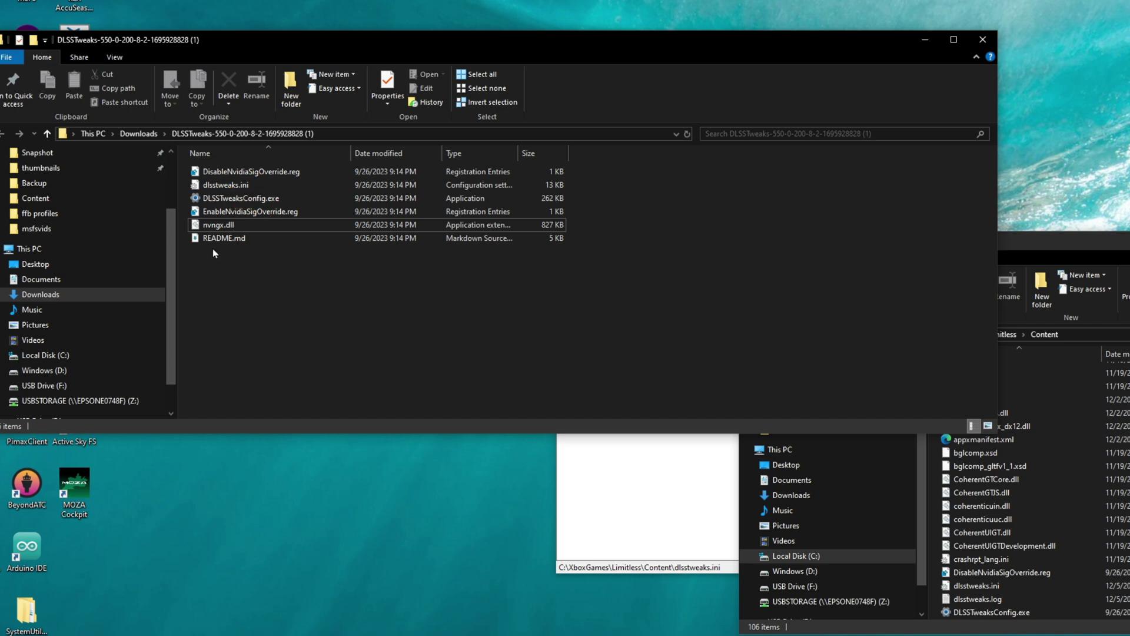
mouse_move(218, 230)
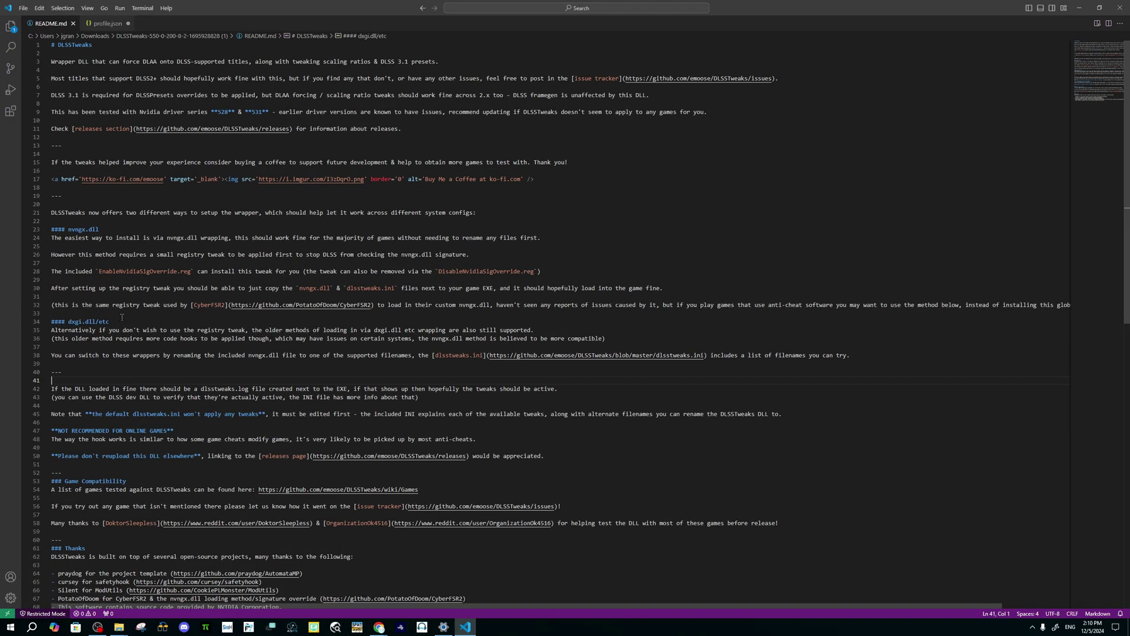
Step: Select 'dxgi.dll' in the README's '#### dxgi.dll/etc' heading and bring up its copy option
drag(247, 355, 280, 356)
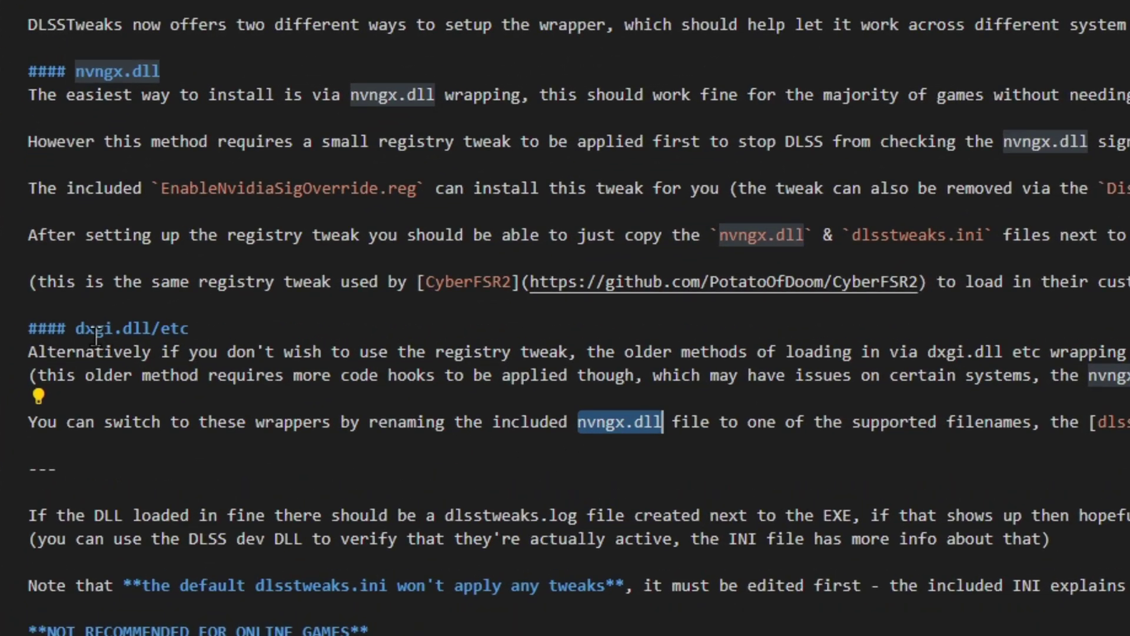
drag(75, 327, 152, 329)
key(ctrl+c)
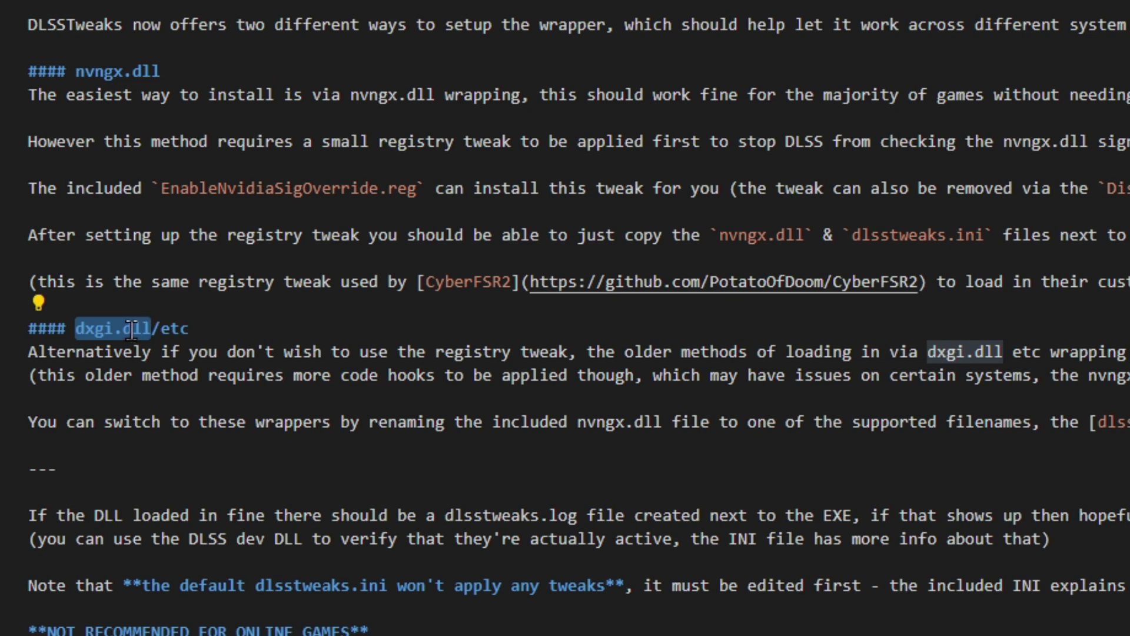
right_click(129, 331)
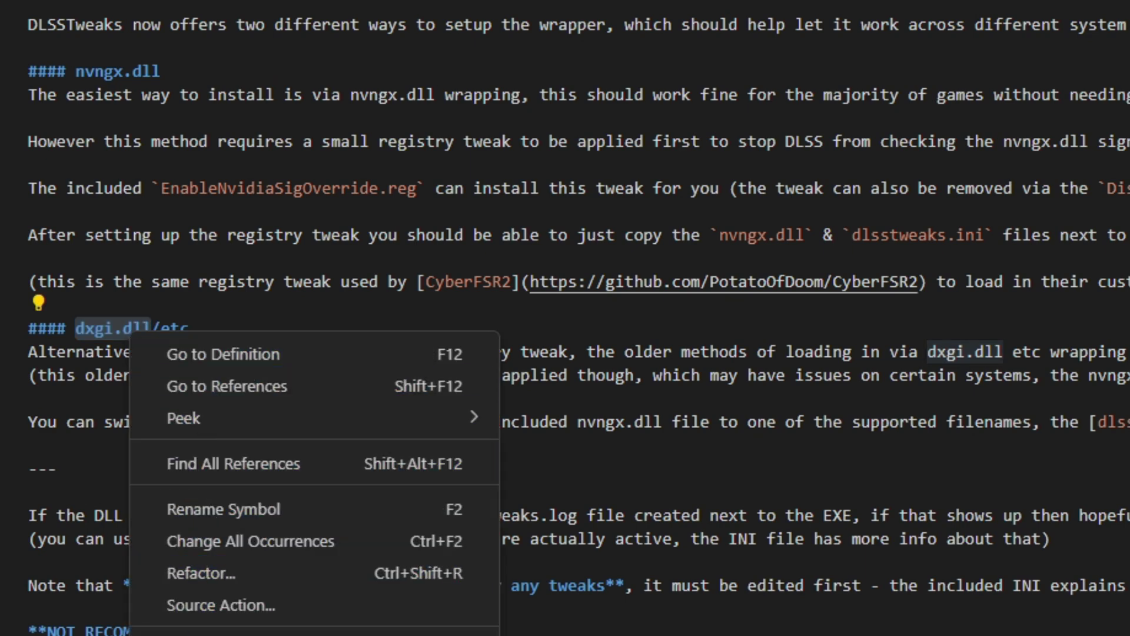
Step: Rename nvngx.dll in the DLSSTweaks download folder to dxgi.dll
click(299, 257)
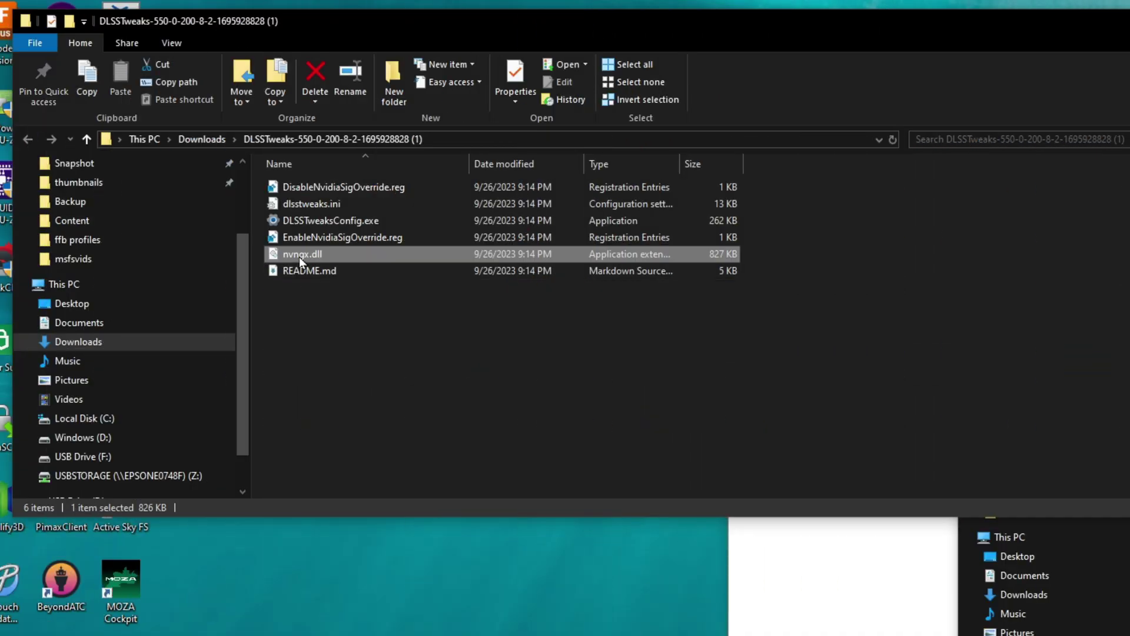
mouse_move(306, 258)
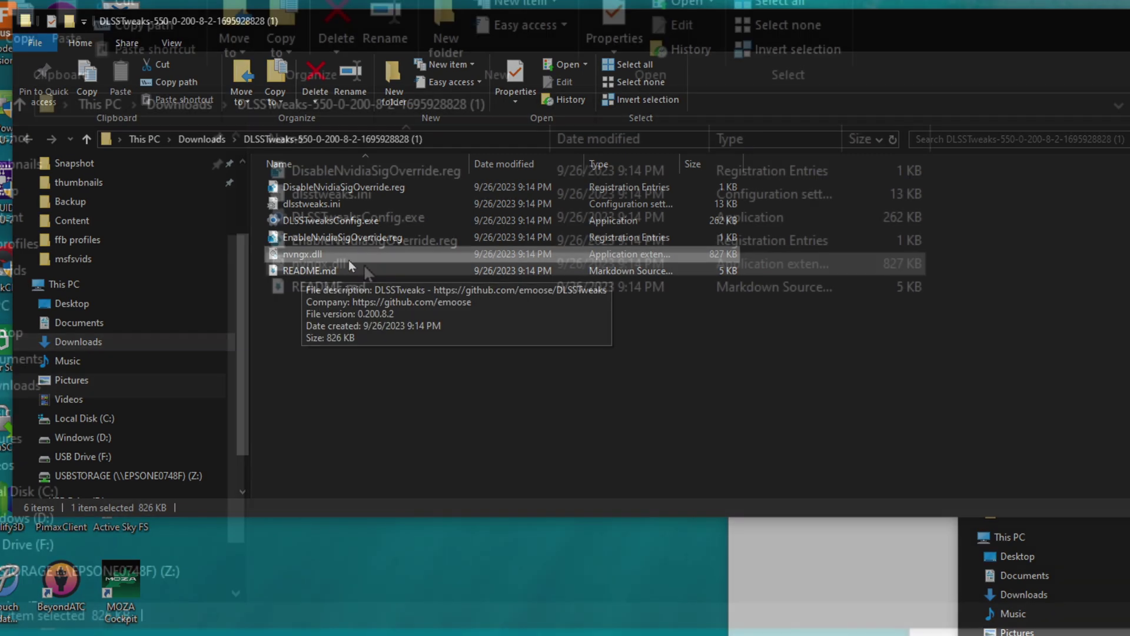
right_click(348, 260)
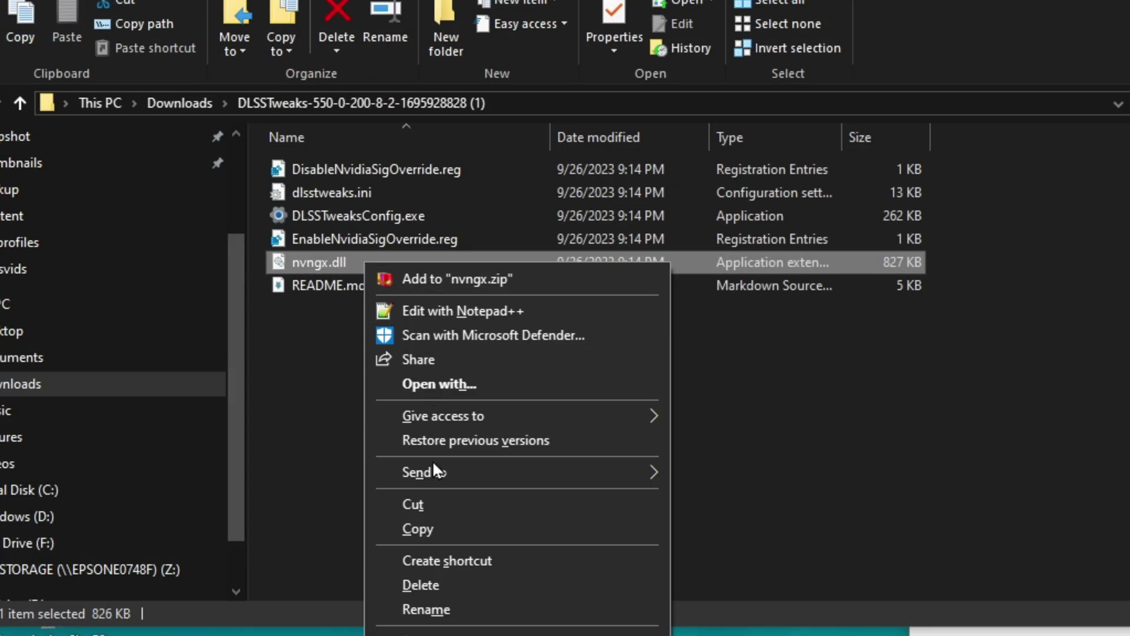
click(434, 612)
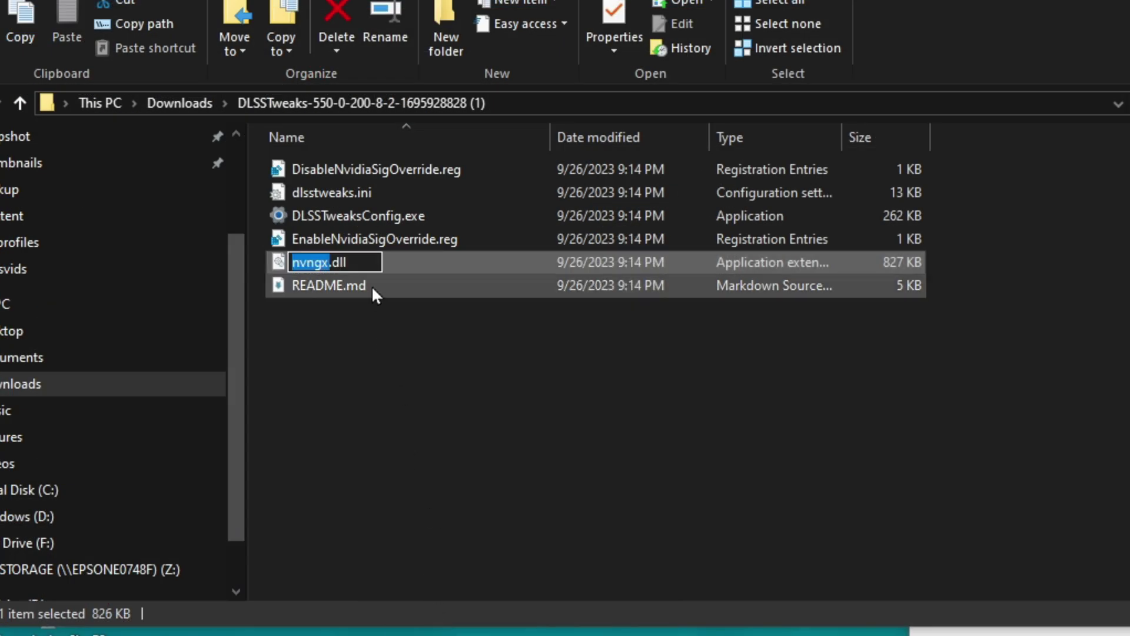
click(373, 262)
key(ctrl+a)
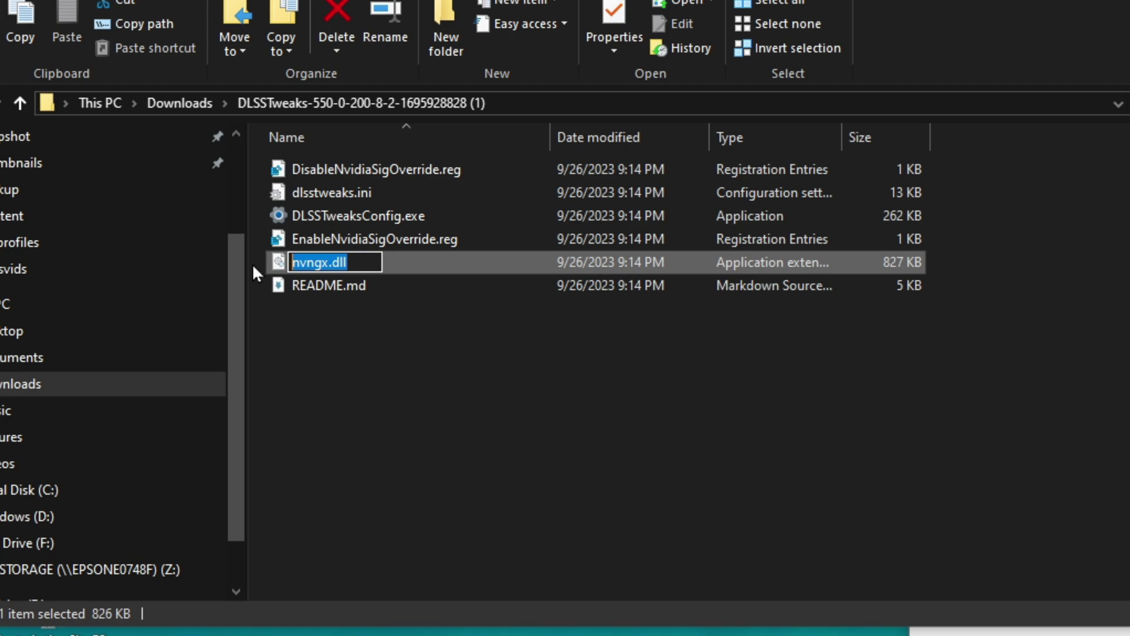
right_click(340, 258)
click(360, 352)
click(464, 364)
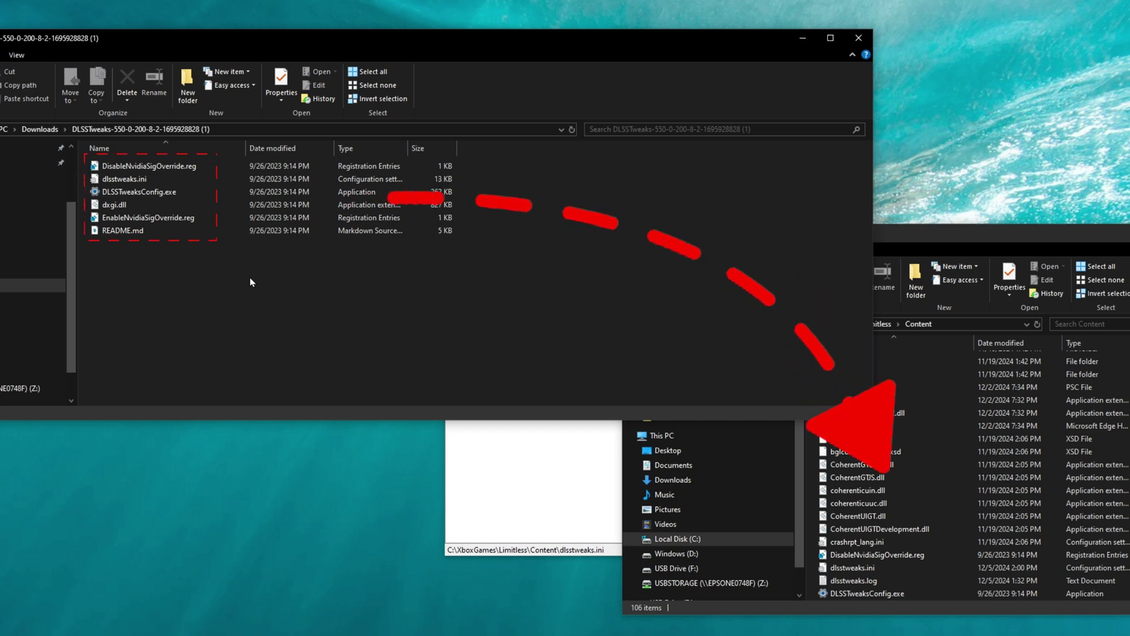
Step: Move the five files, DisableNvidiaSigOverride.reg through EnableNvidiaSigOverride.reg, into the MSFS Content folder
click(367, 169)
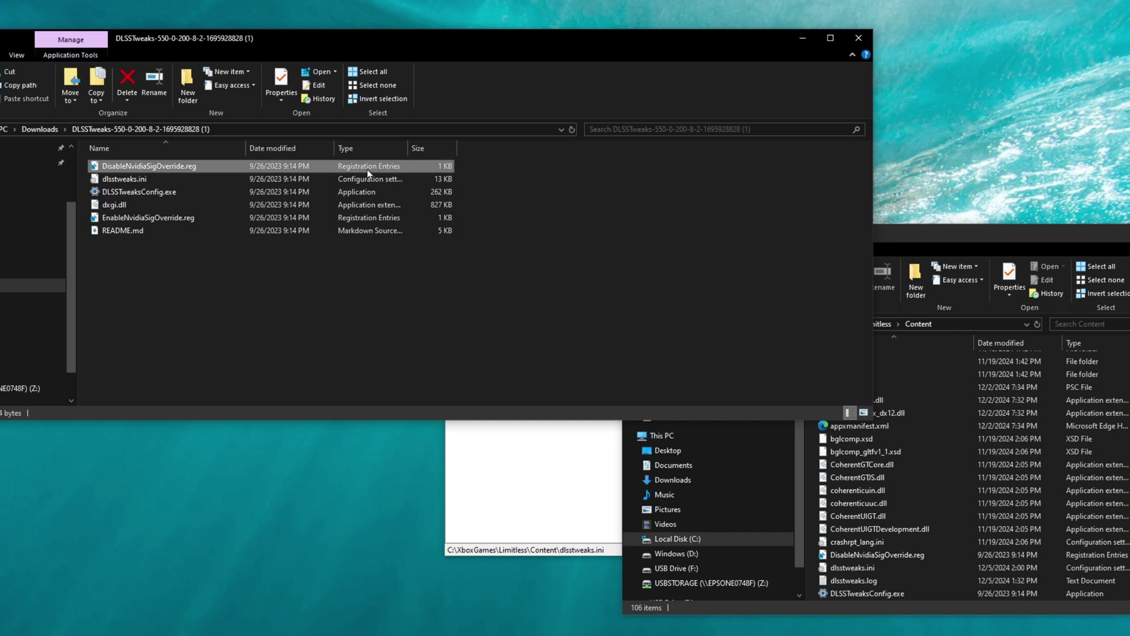
shift+click(256, 221)
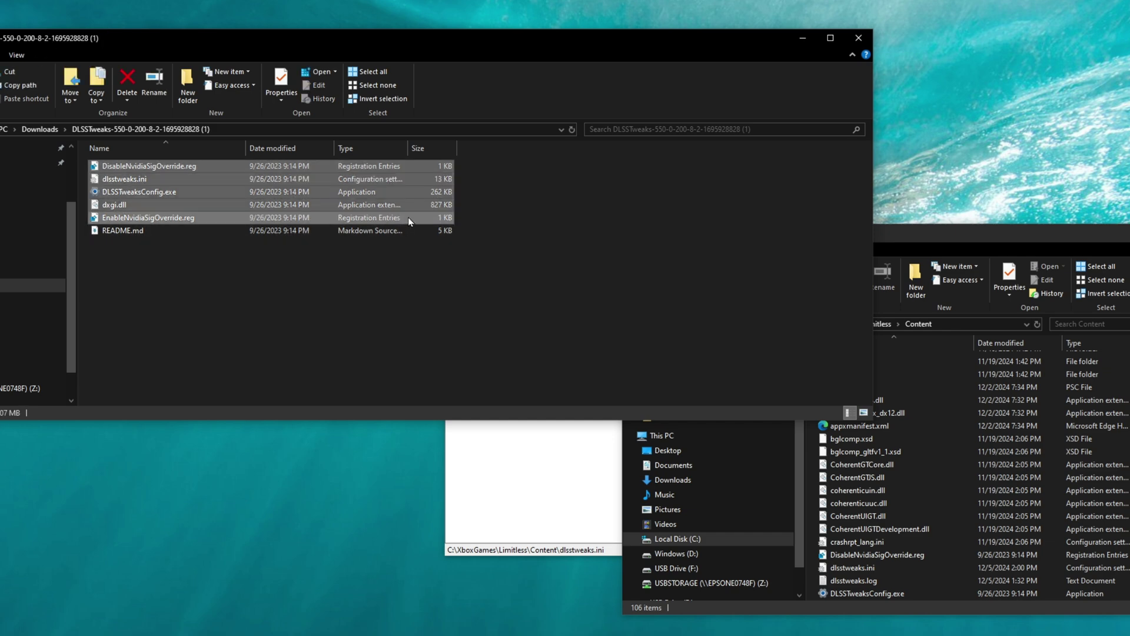
drag(411, 222, 1129, 490)
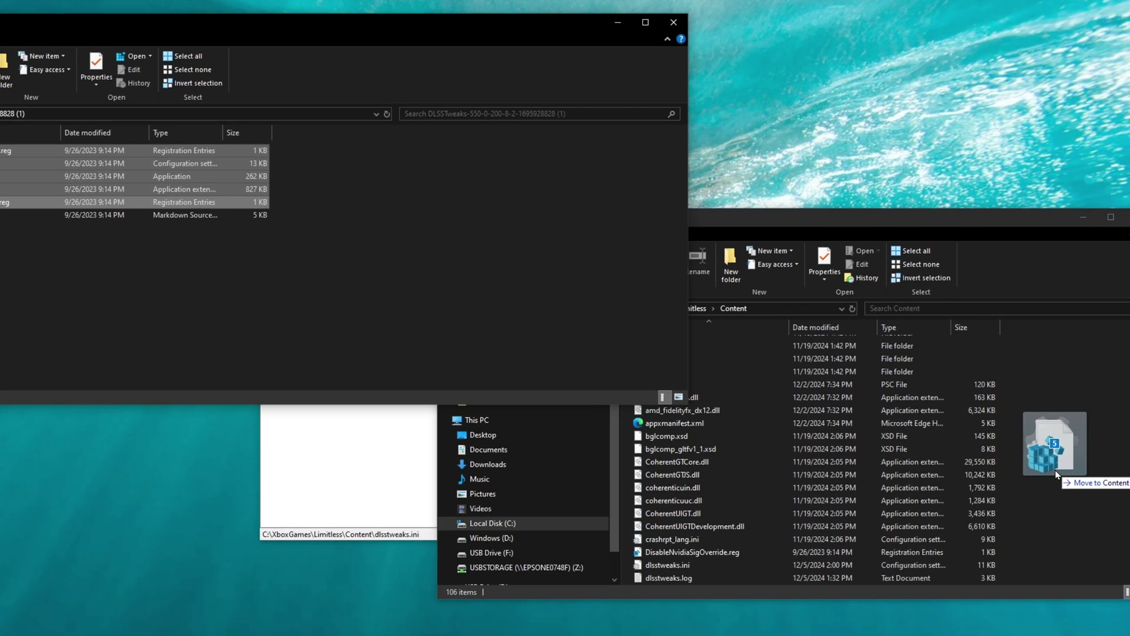
drag(1056, 473, 540, 270)
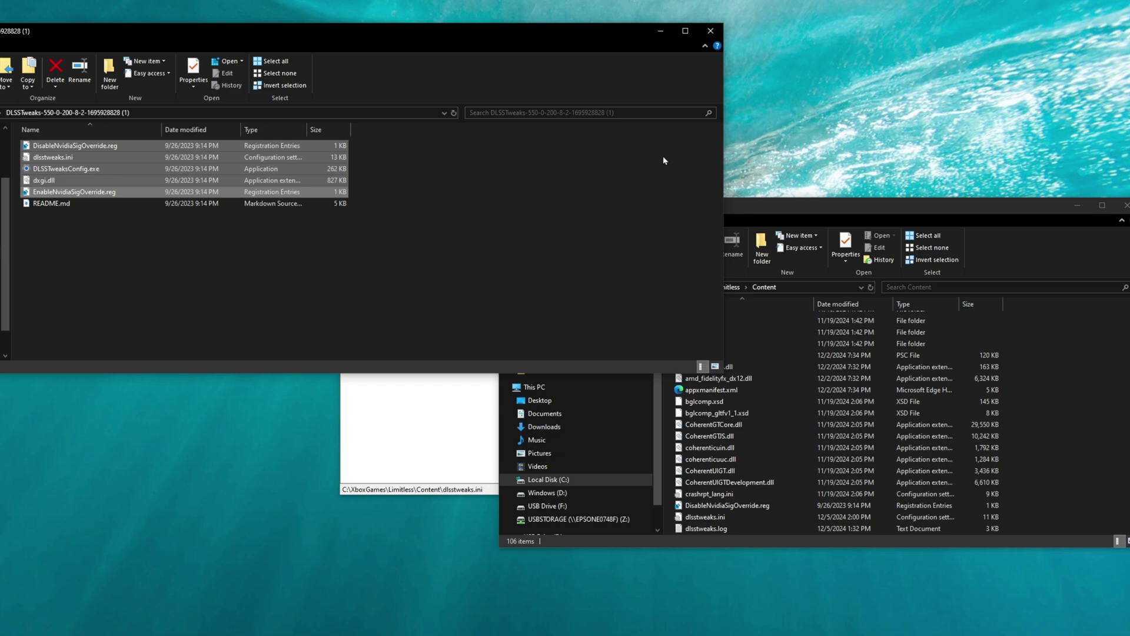
Step: Close the download folder and launch DLSSTweaksConfig.exe from the Content folder
click(710, 29)
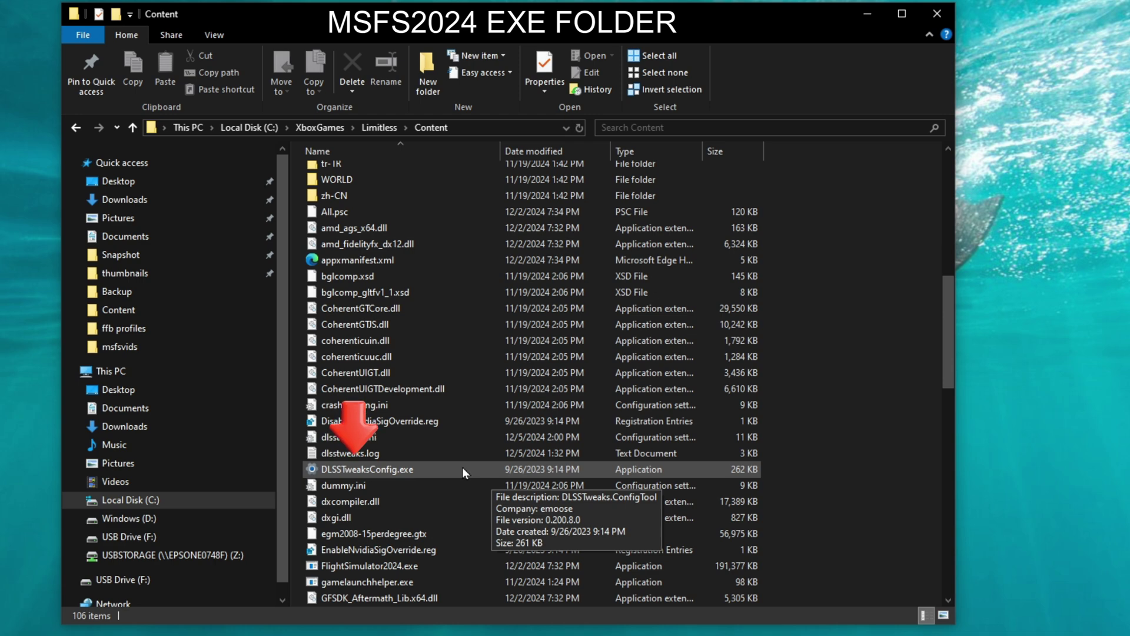
double_click(415, 470)
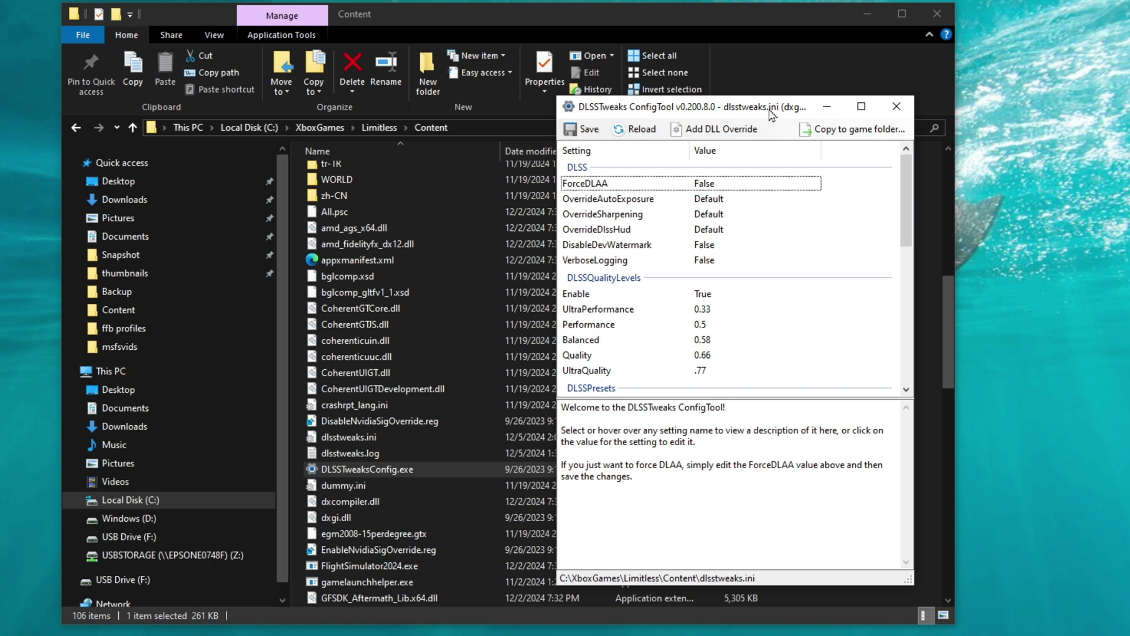
scroll(476, 372, down, 1)
click(475, 372)
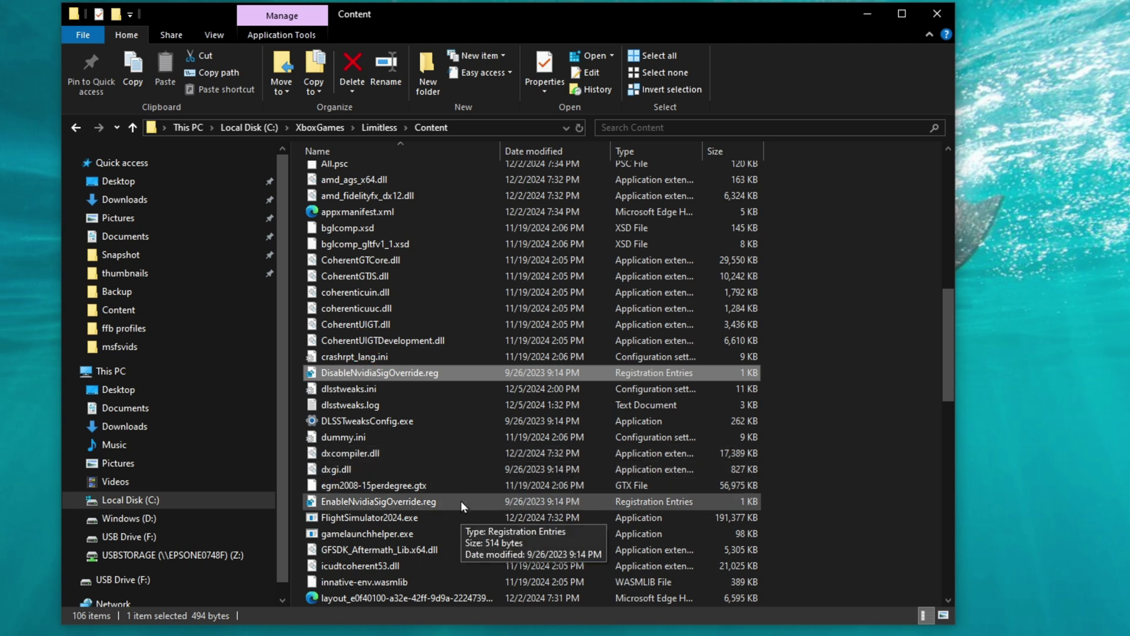
double_click(401, 425)
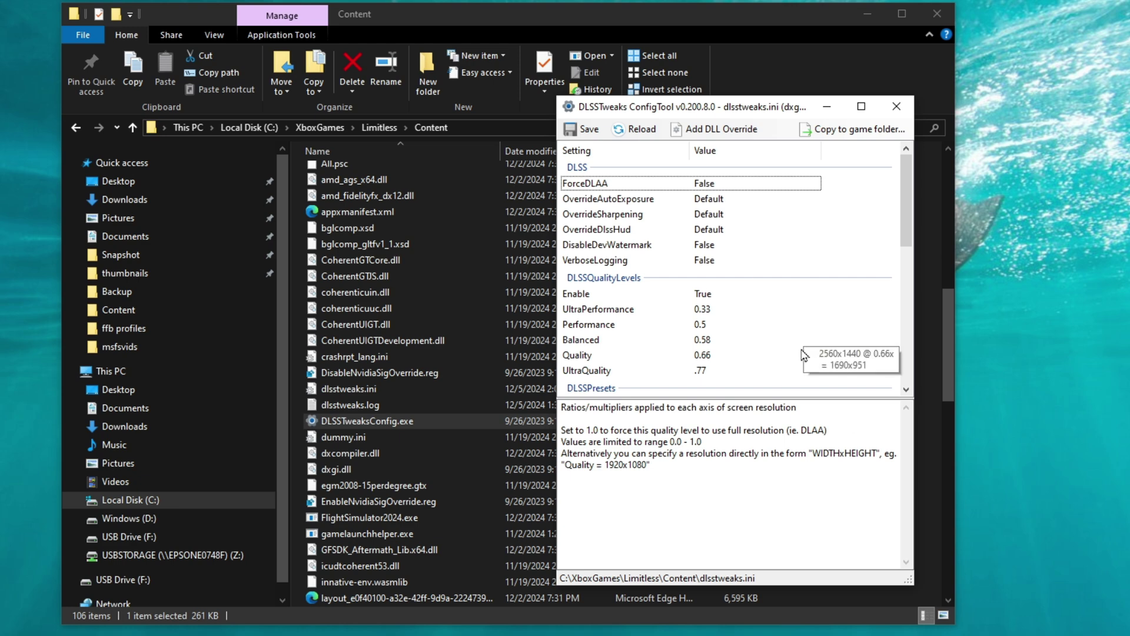
click(412, 422)
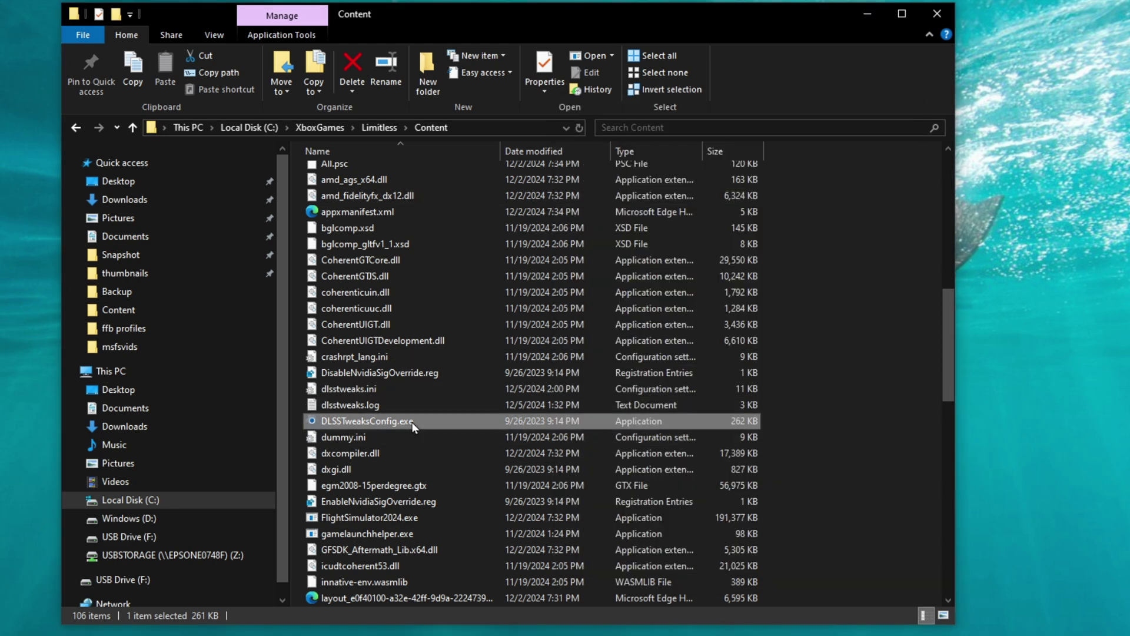
double_click(411, 422)
drag(396, 117, 596, 85)
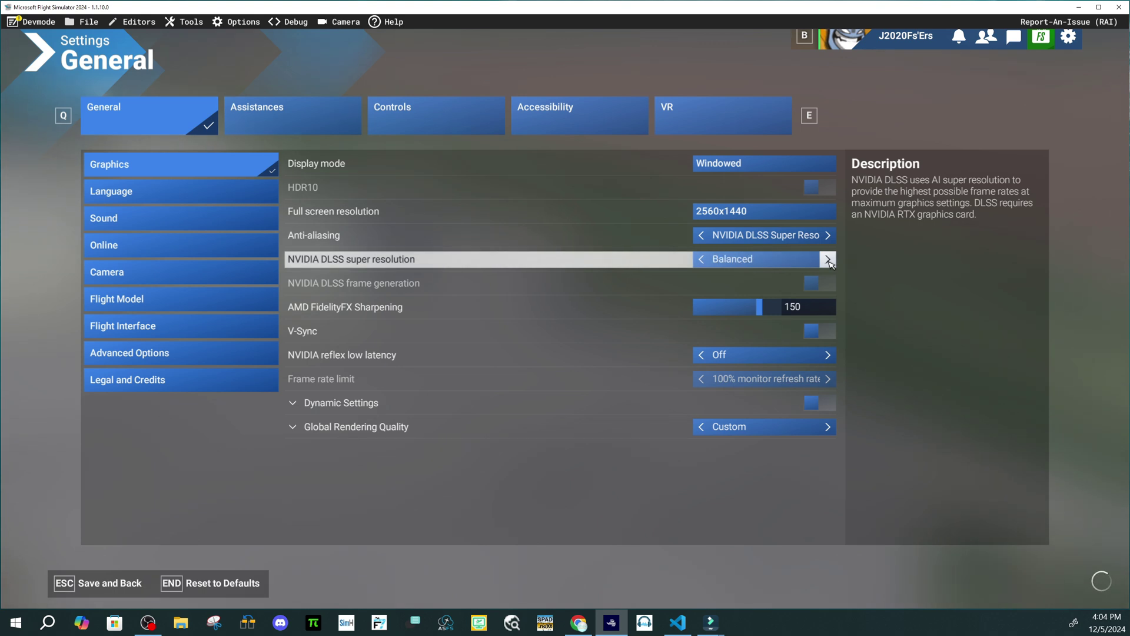
Step: Change NVIDIA DLSS super resolution from Balanced to Ultra Performance
click(829, 260)
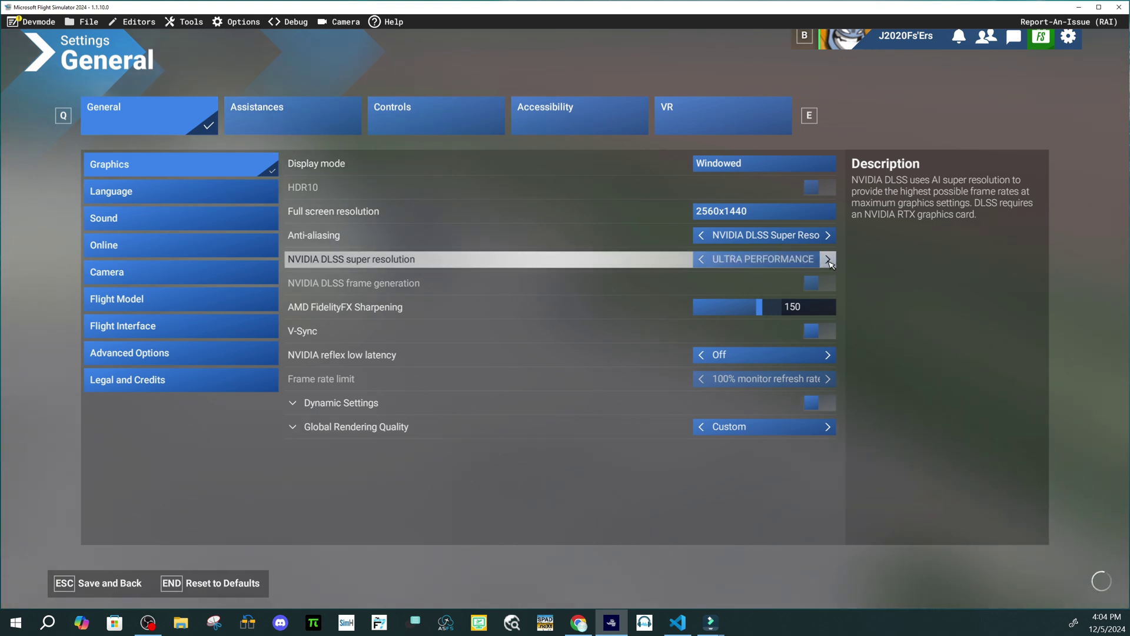